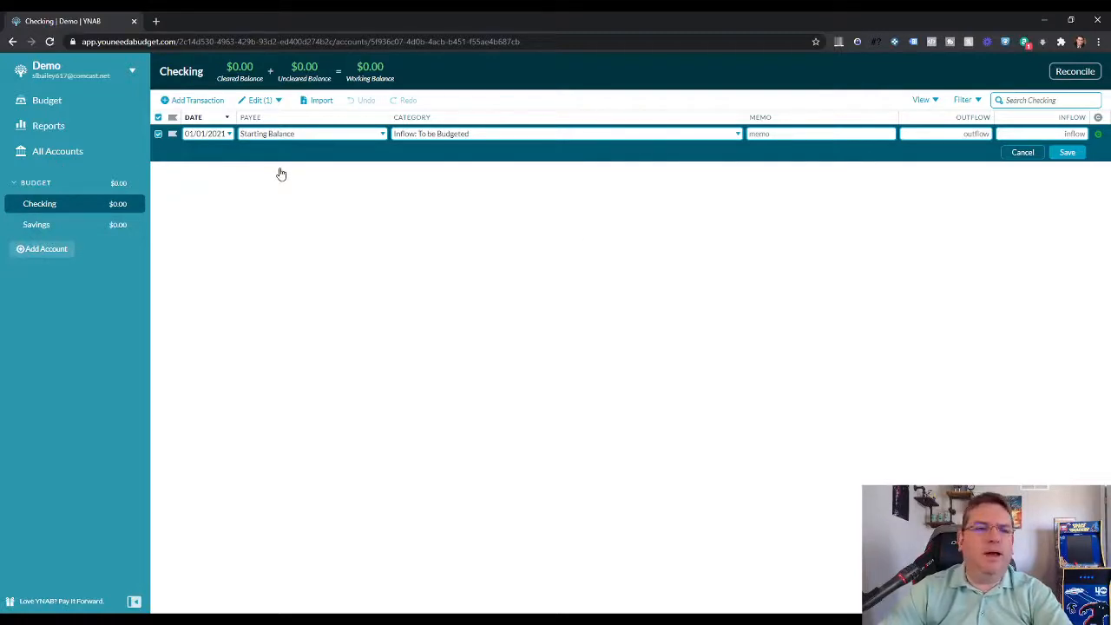
Record a Paycheck inflow of 1500 in Checking dated 01/02/2021, categorised as Inflow: To be Budgeted.
click(187, 100)
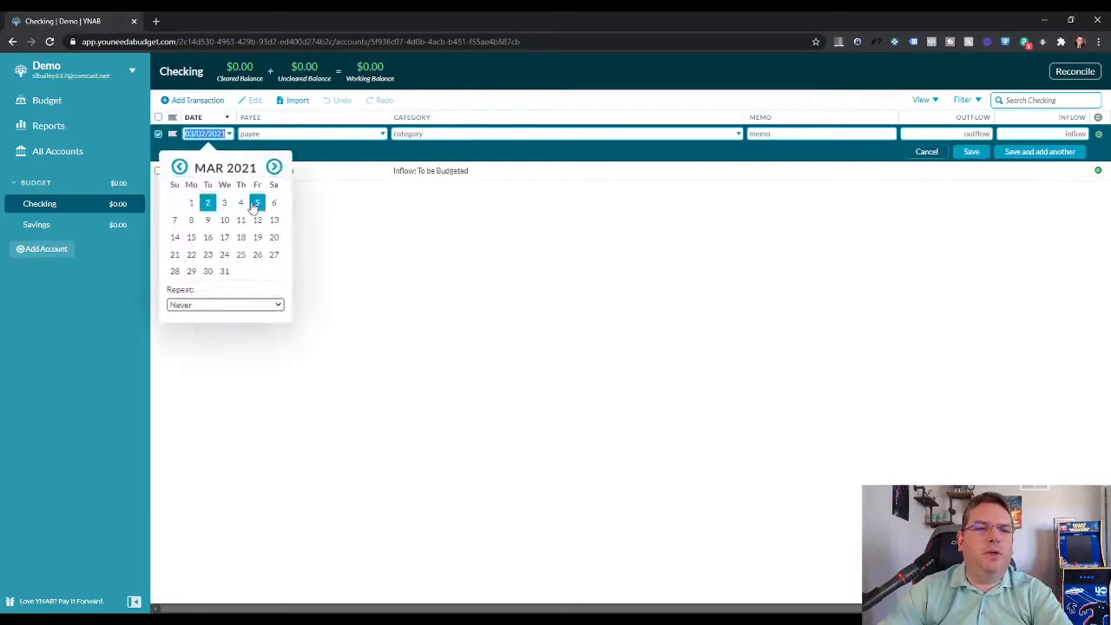
click(179, 166)
click(179, 167)
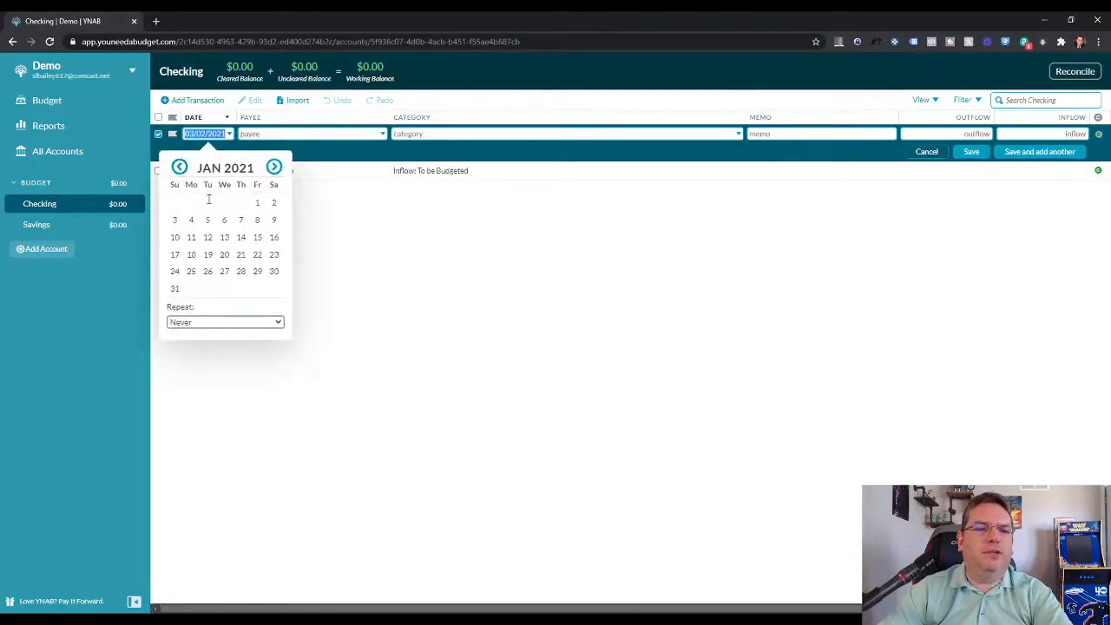
click(273, 202)
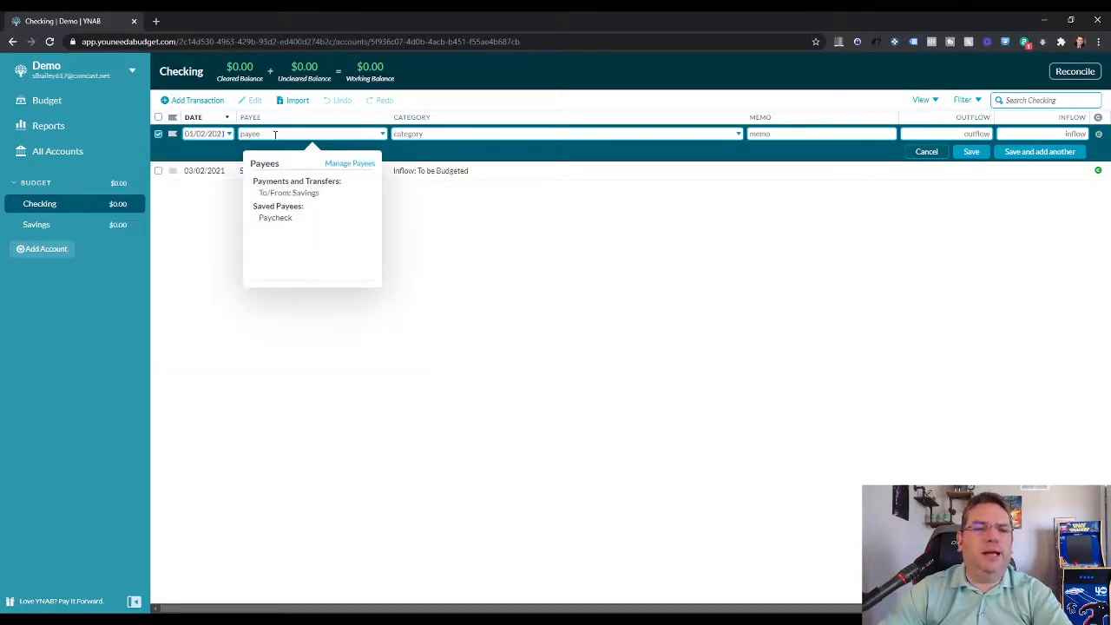
text(Pay)
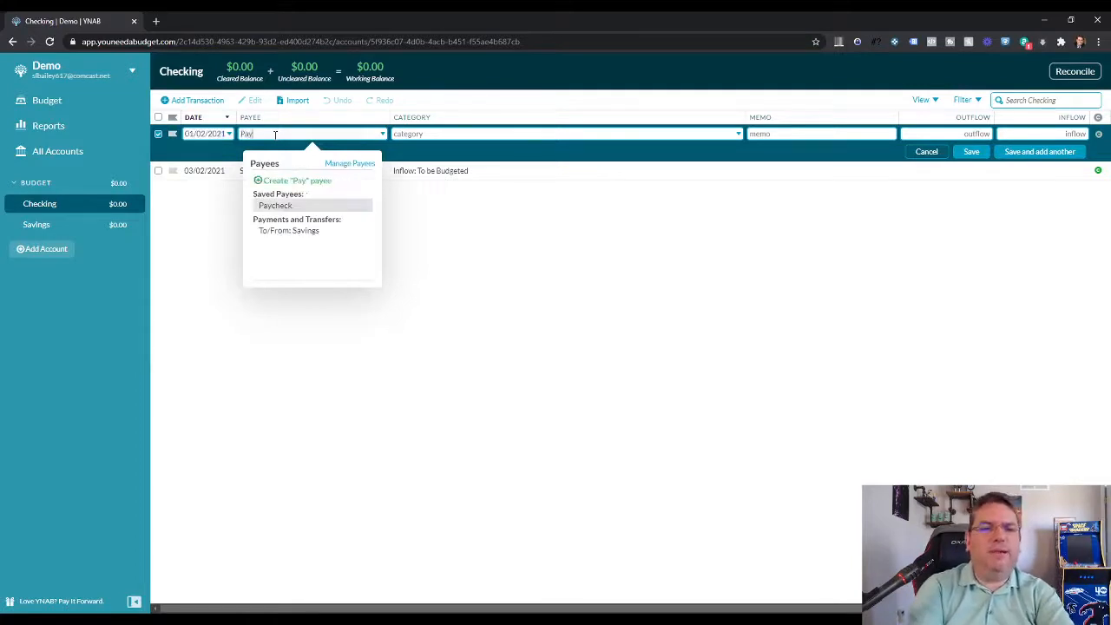
key(Tab)
key(Tab)
key(Tab)
key(Tab)
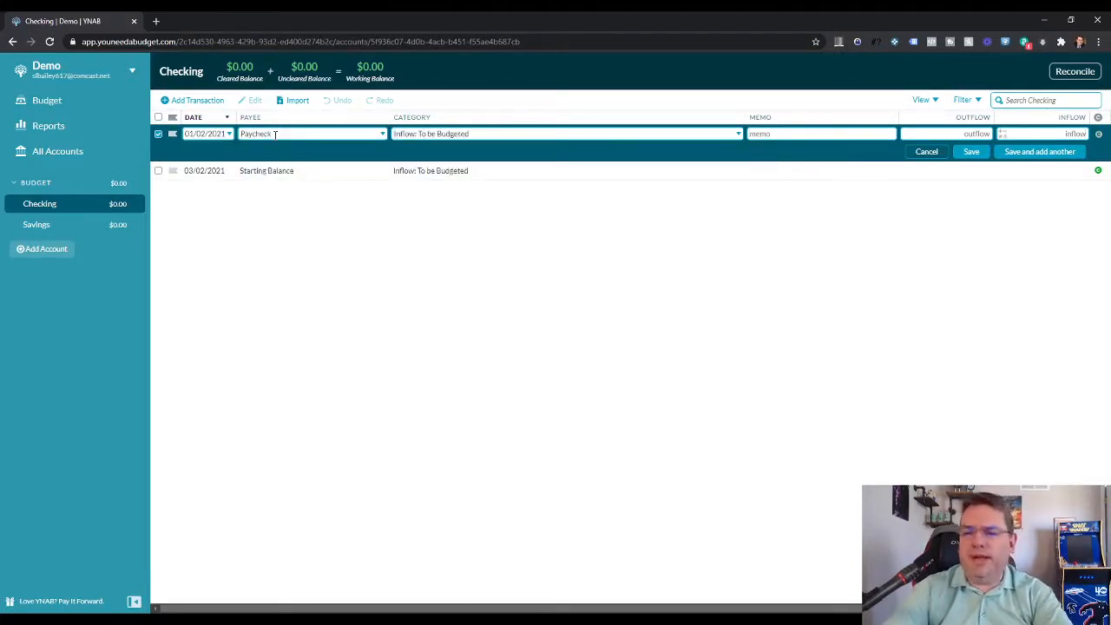
text(1500)
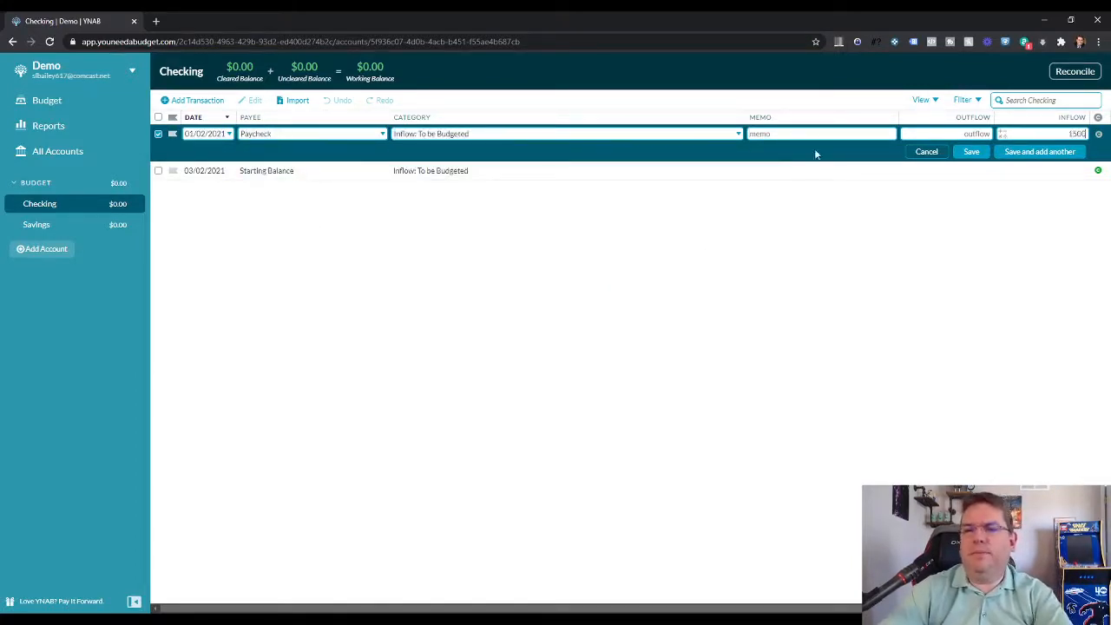
click(973, 154)
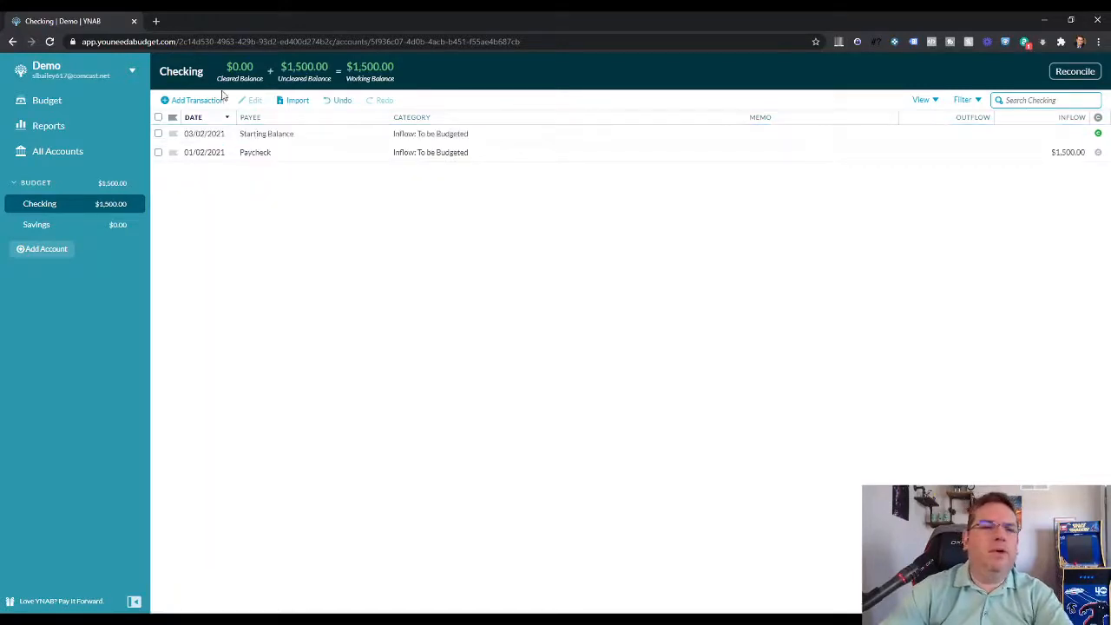
Add a second Paycheck inflow of 1500 to Checking, dated 02/02/2021.
click(194, 101)
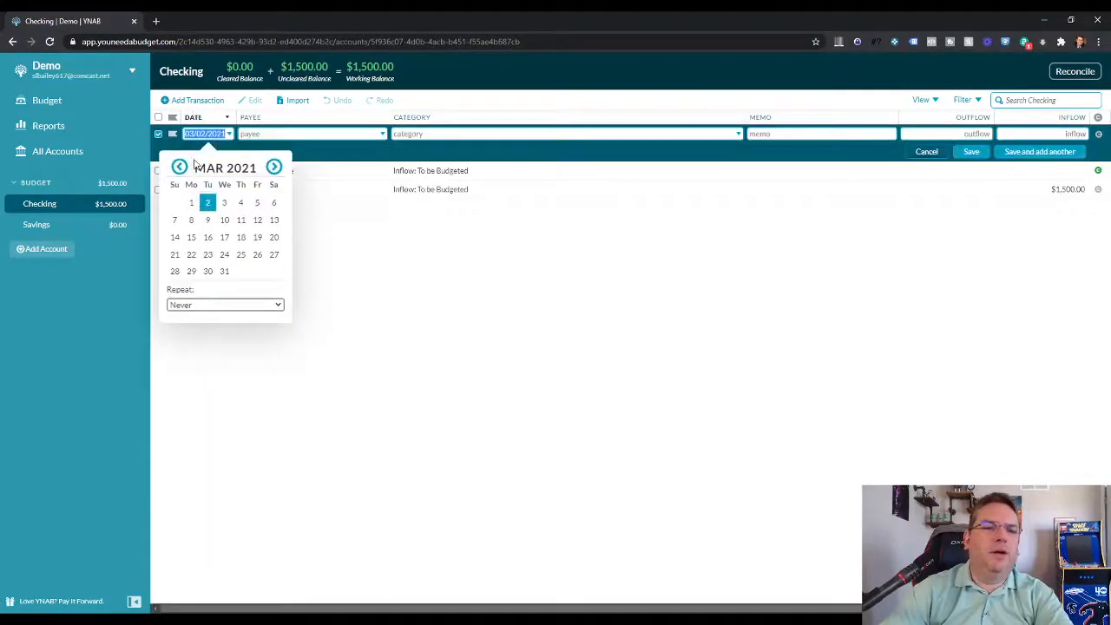
click(178, 166)
click(208, 205)
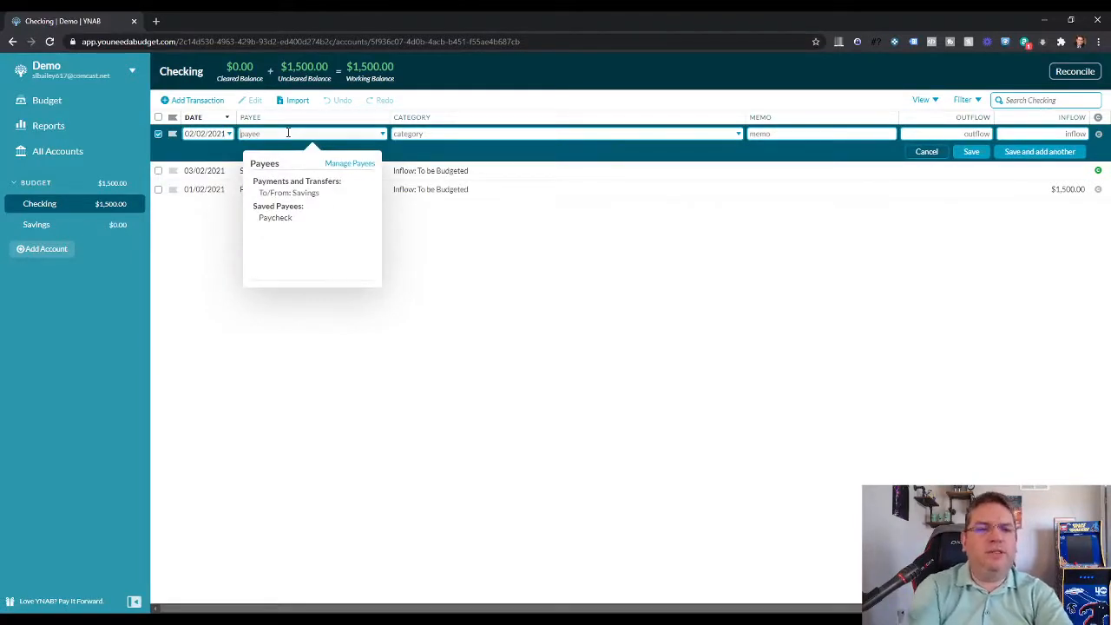
click(272, 218)
click(1064, 133)
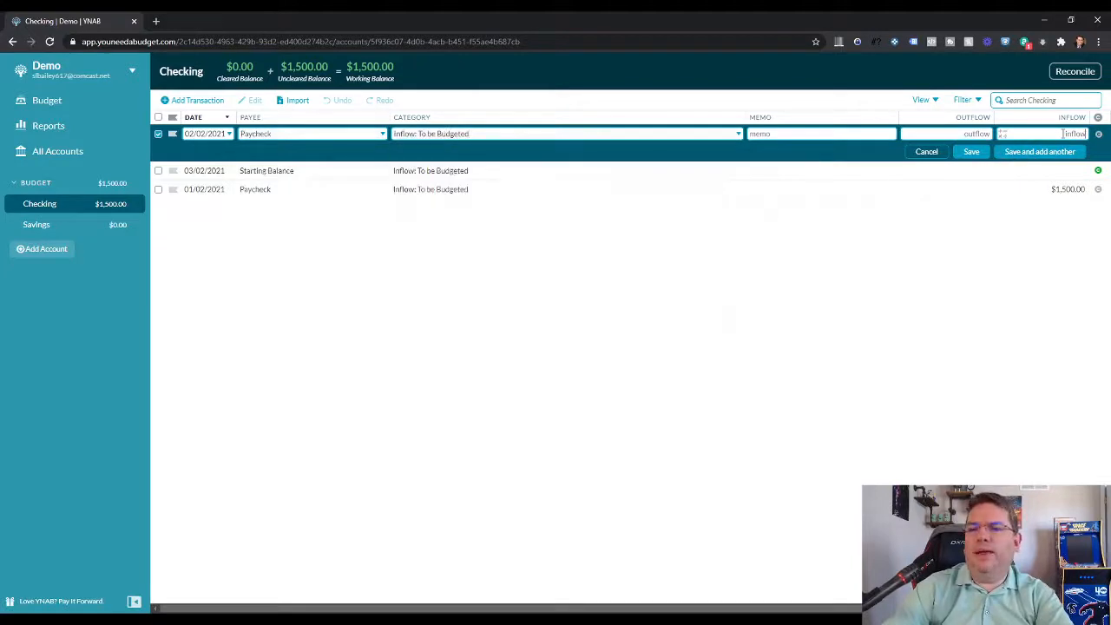
text(1500)
key(Return)
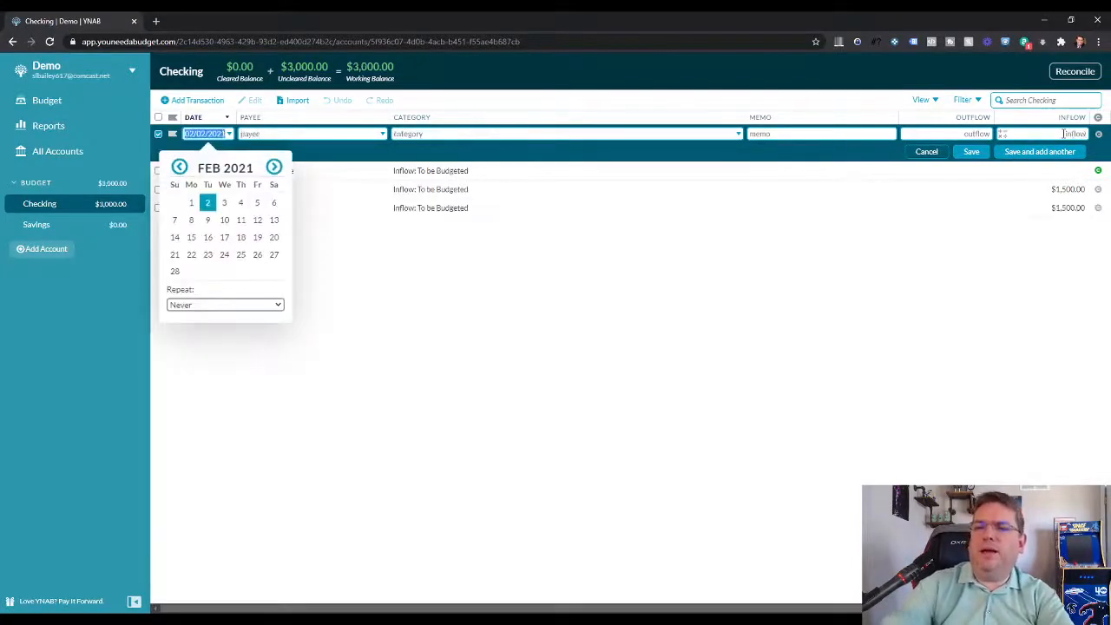
Add a third Paycheck inflow of 1500 dated 03/02/2021 and finish entering transactions.
click(274, 166)
click(209, 205)
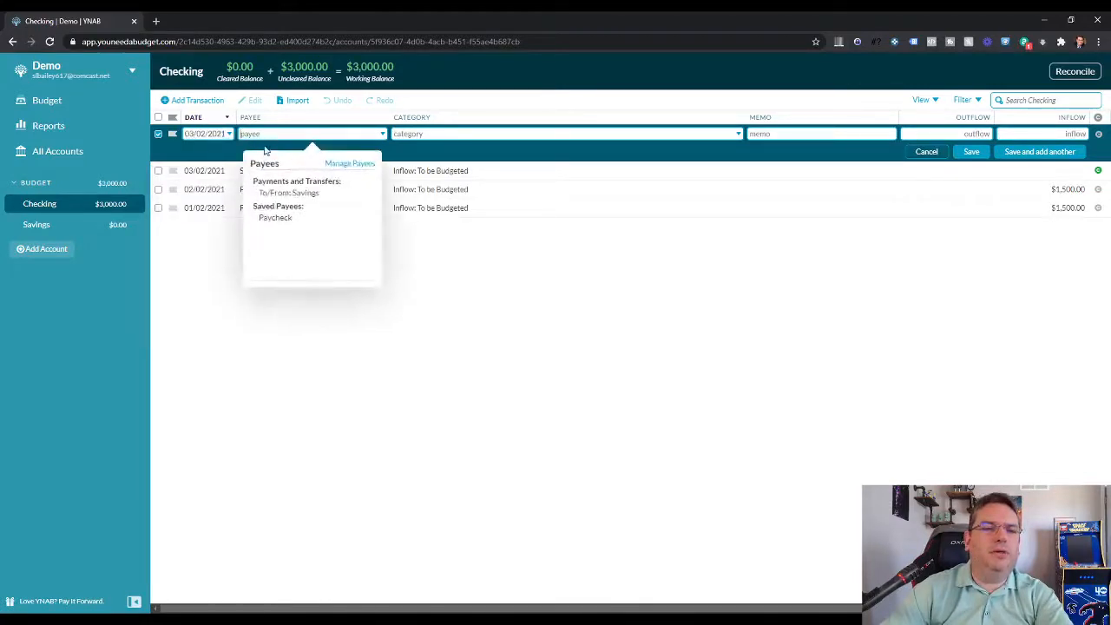
click(279, 218)
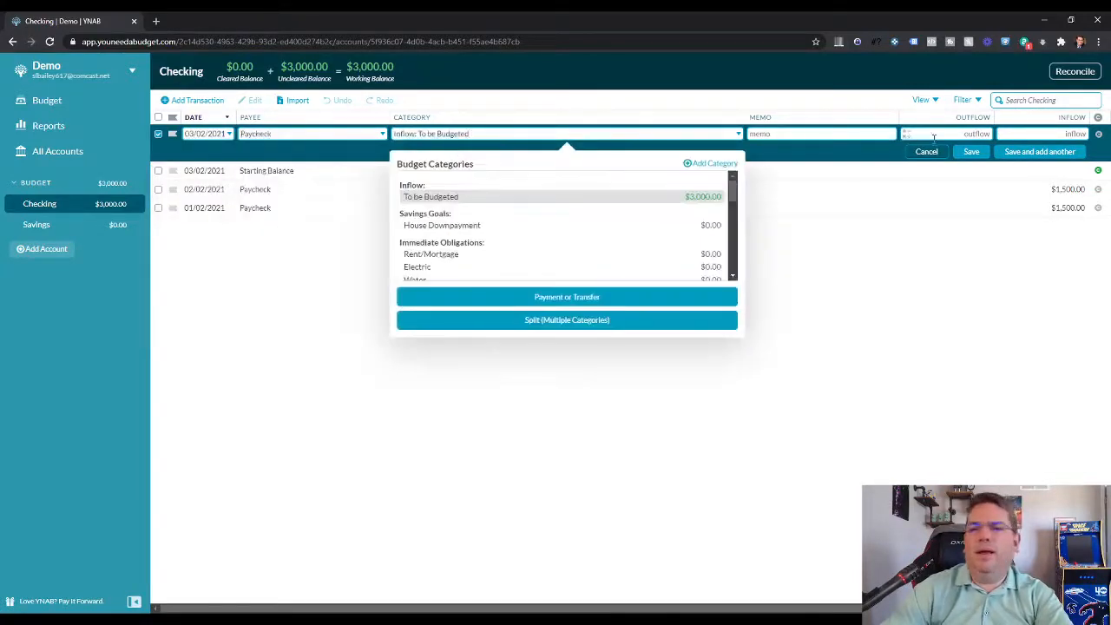
click(1061, 134)
text(1,5)
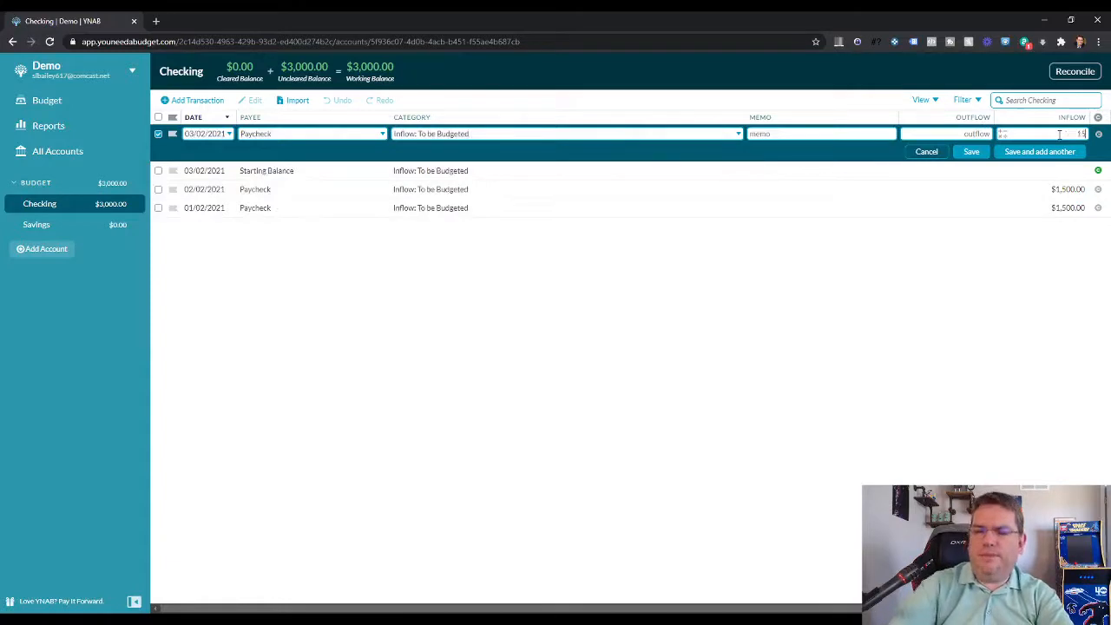
text(00)
key(Return)
key(Escape)
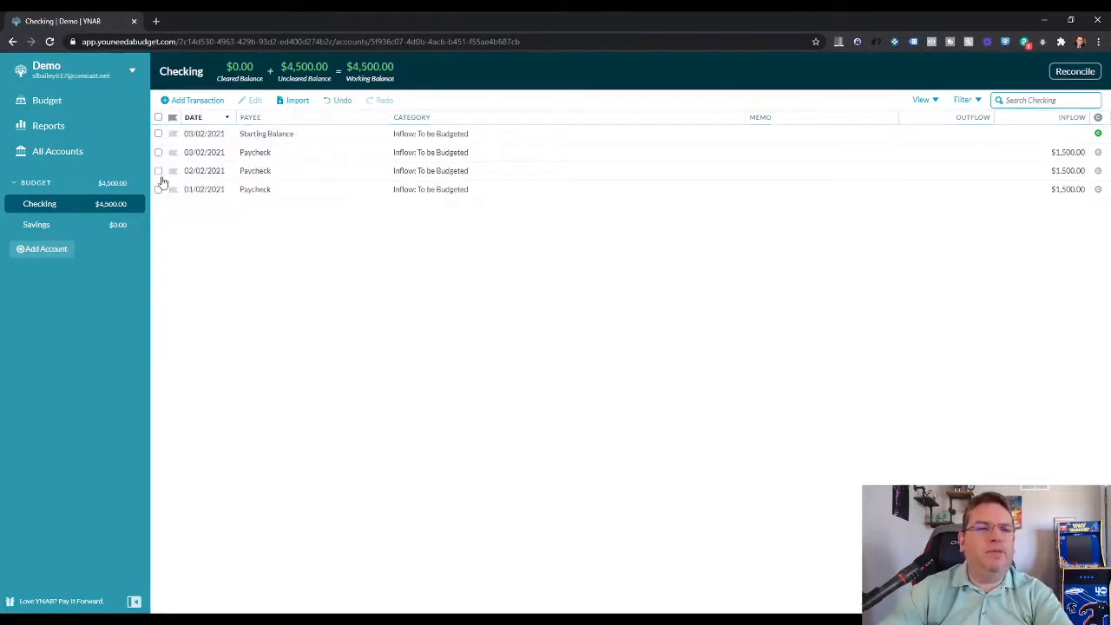
In the January 2021 budget, start a goal for the House Downpayment category and schedule it by date.
click(51, 101)
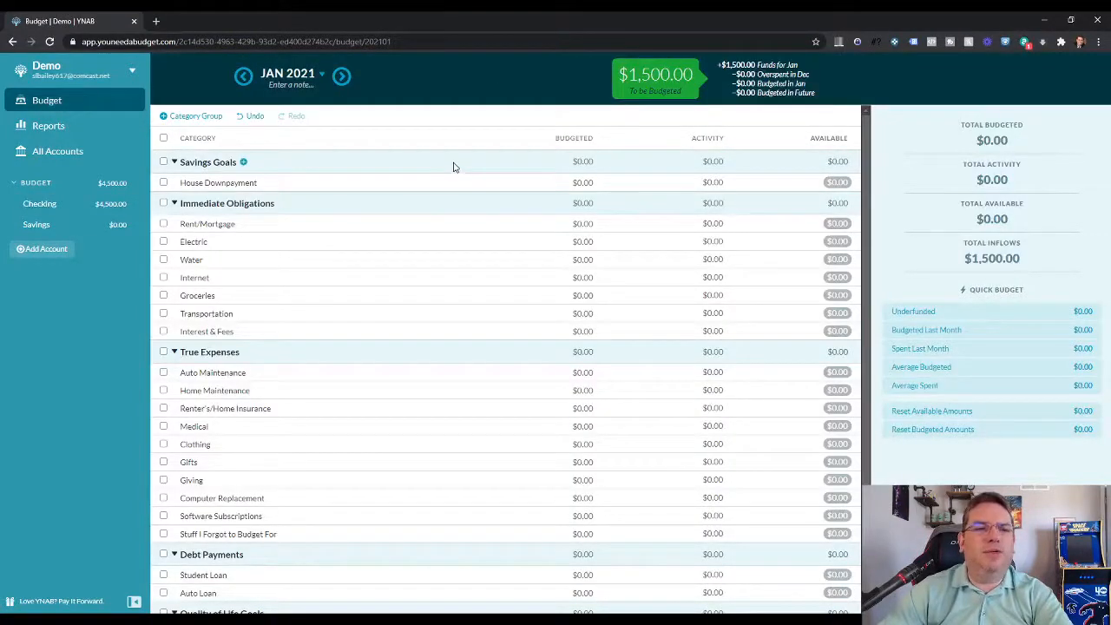
click(233, 184)
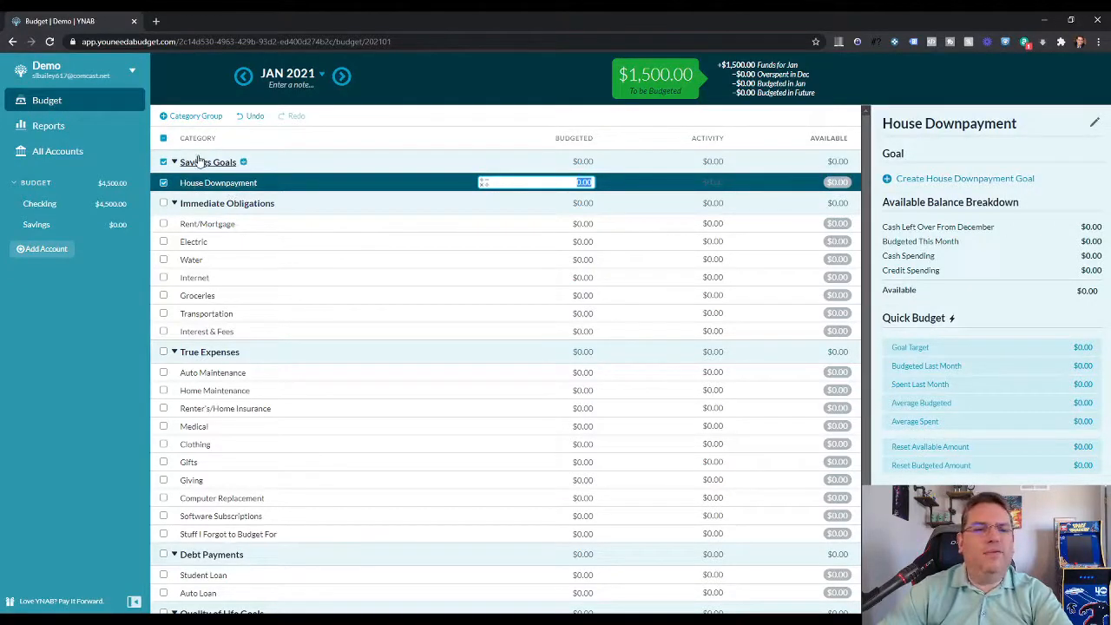
click(894, 179)
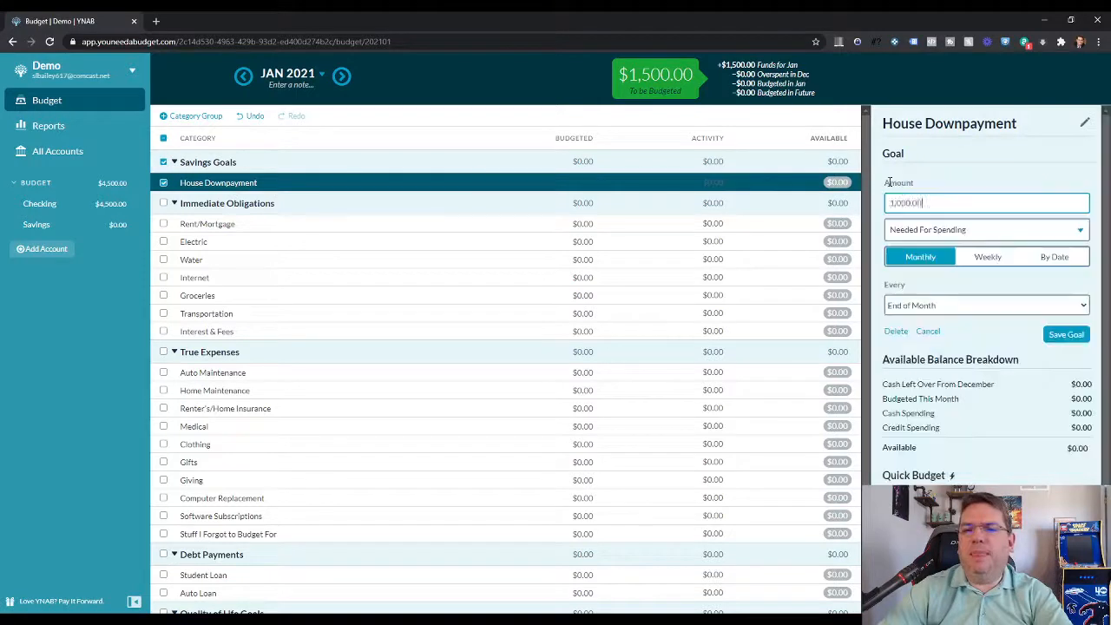
click(900, 201)
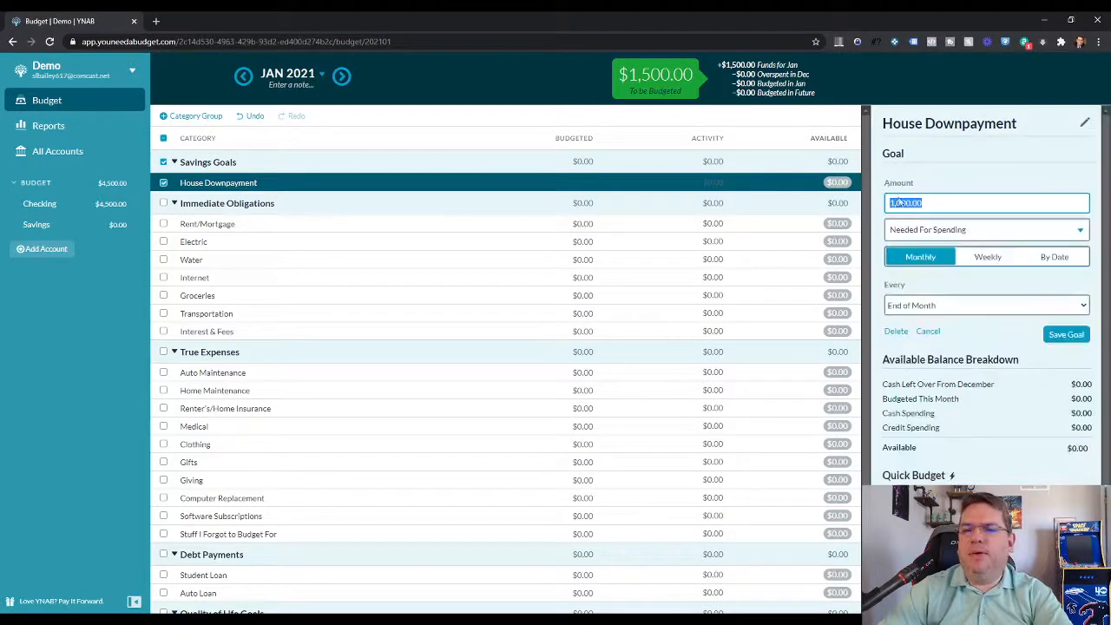
click(1056, 260)
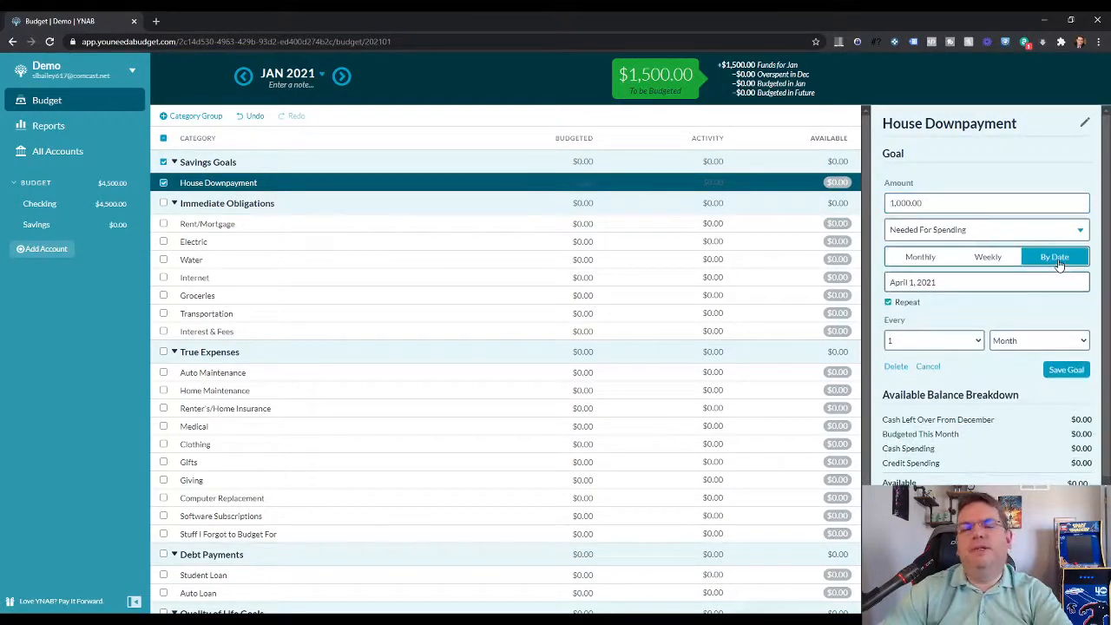
Set the House Downpayment goal's due date to January 1, 2022.
click(958, 285)
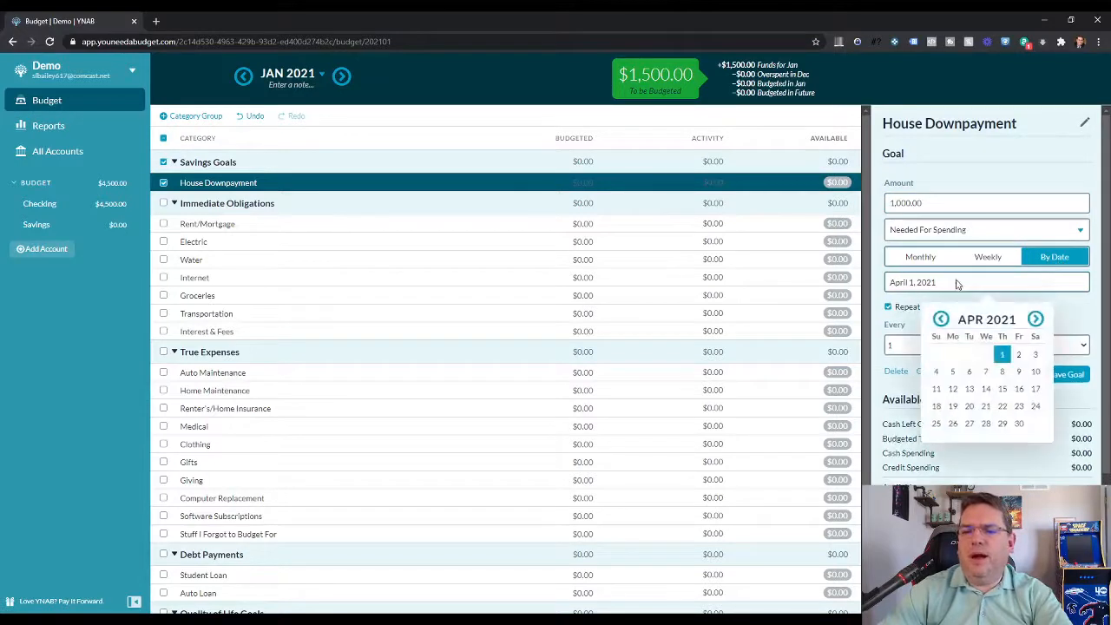
click(941, 319)
click(941, 320)
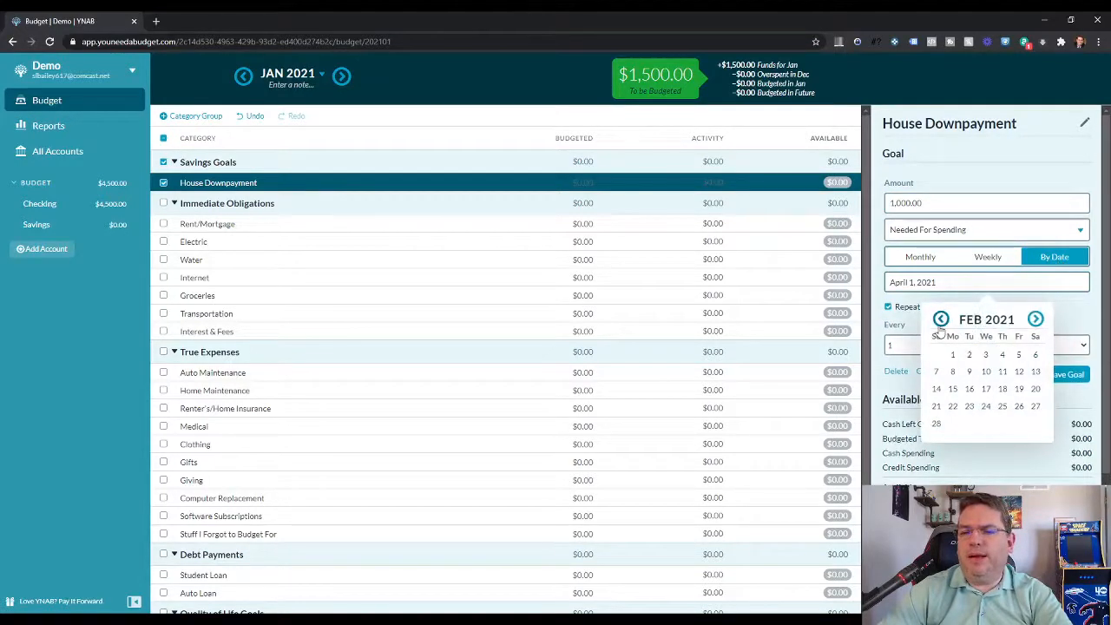
click(941, 319)
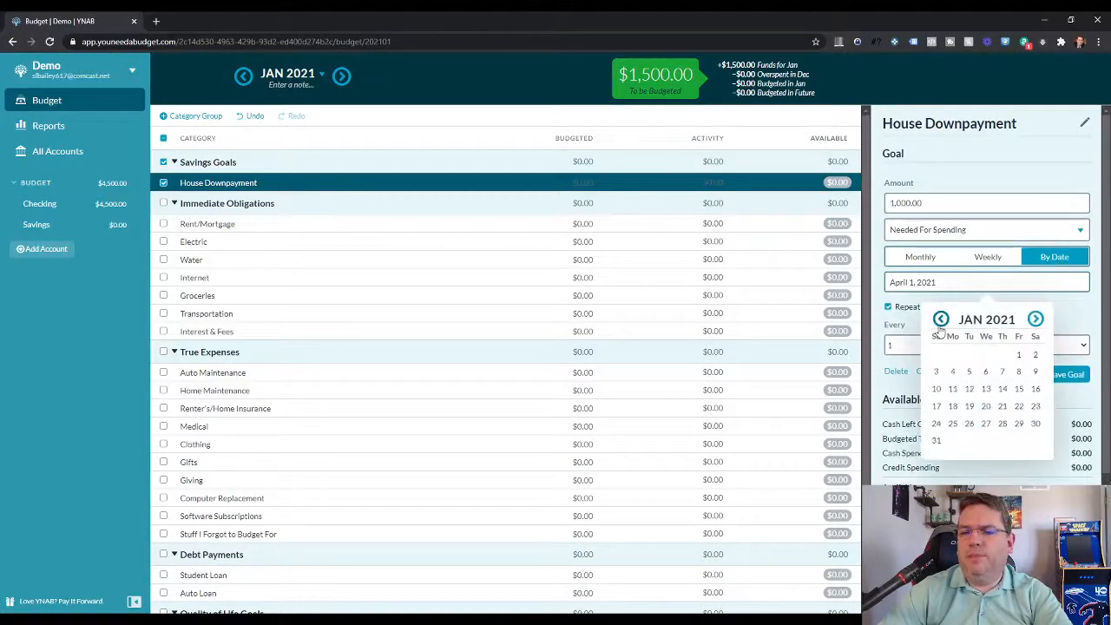
click(1035, 319)
click(1036, 320)
click(1036, 319)
click(1036, 319)
click(1036, 320)
click(1035, 320)
click(1035, 320)
click(1036, 320)
click(1036, 320)
click(1036, 320)
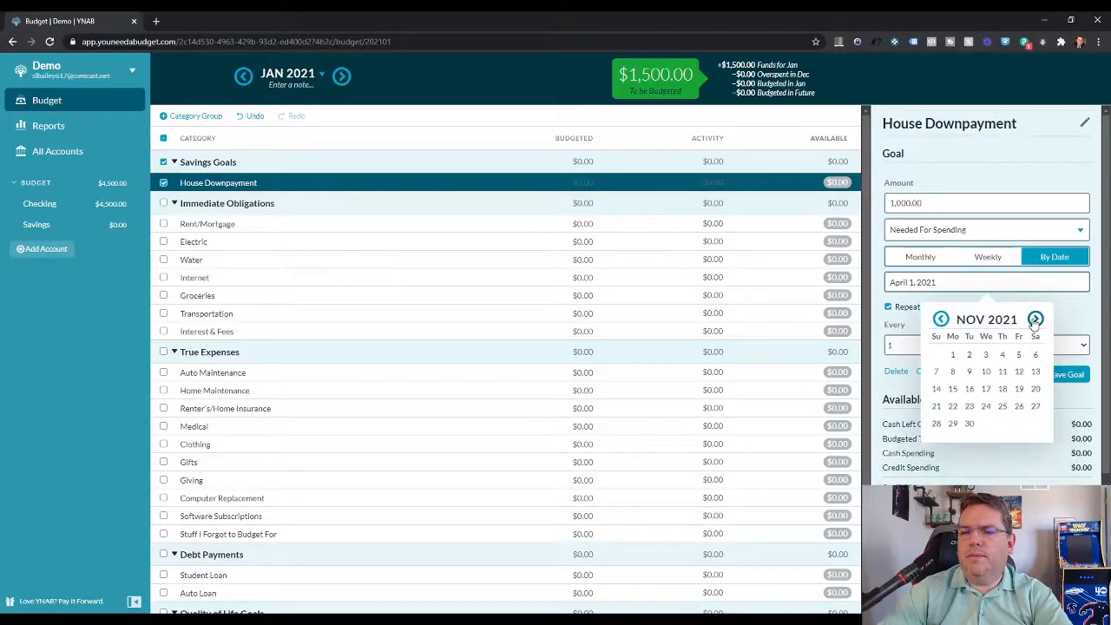
click(1036, 319)
click(1036, 320)
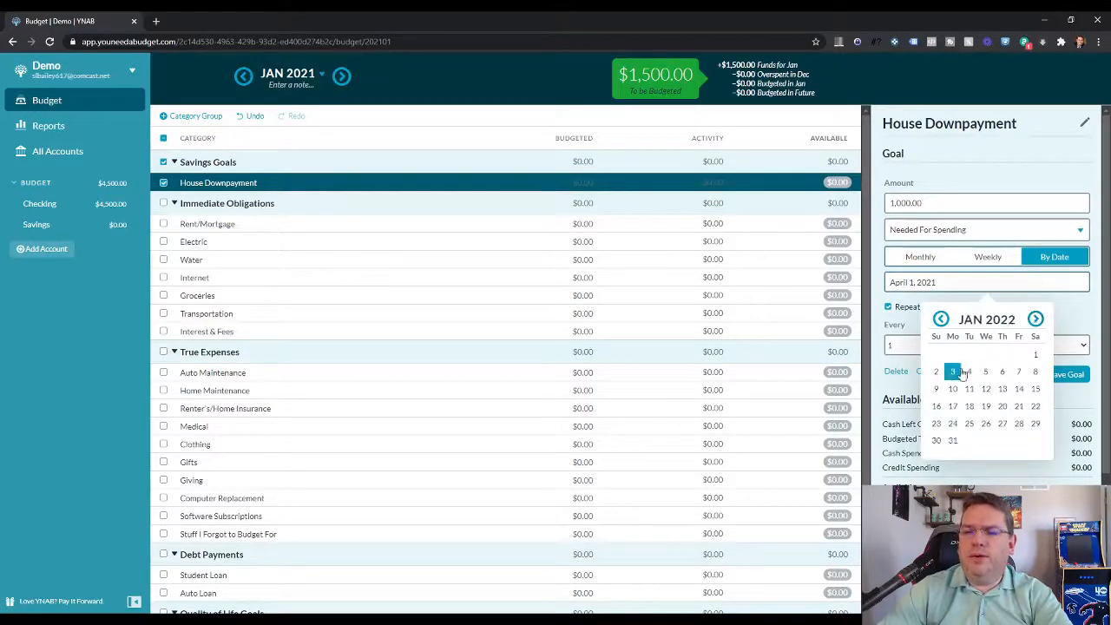
click(1036, 354)
Make the House Downpayment goal a Target Savings Balance of 12000 by January 2022 and save it.
click(949, 207)
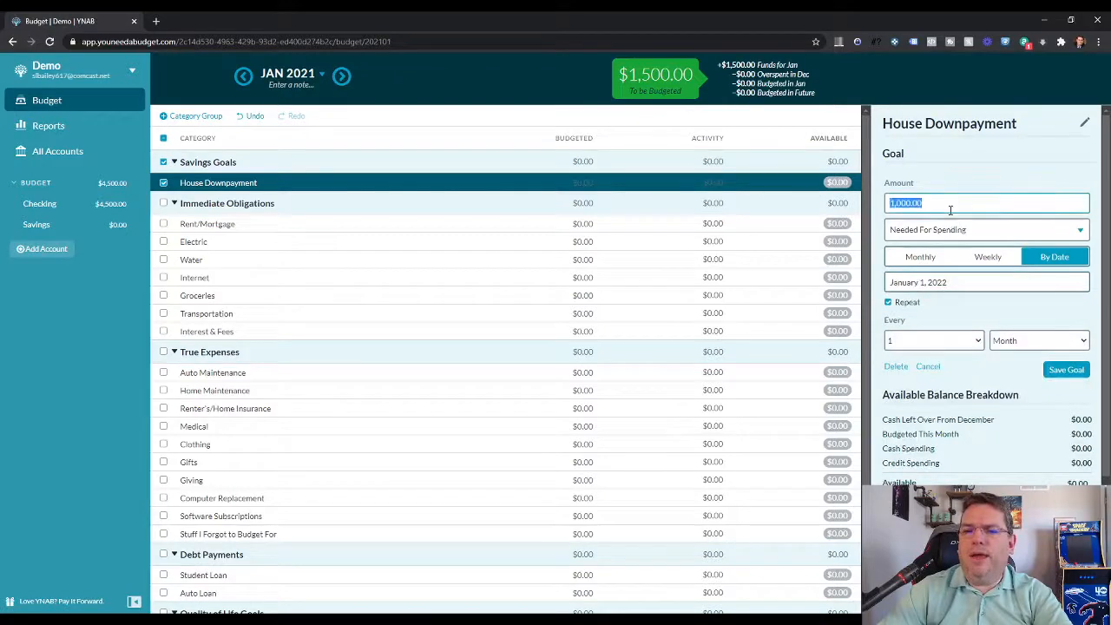
text(12000)
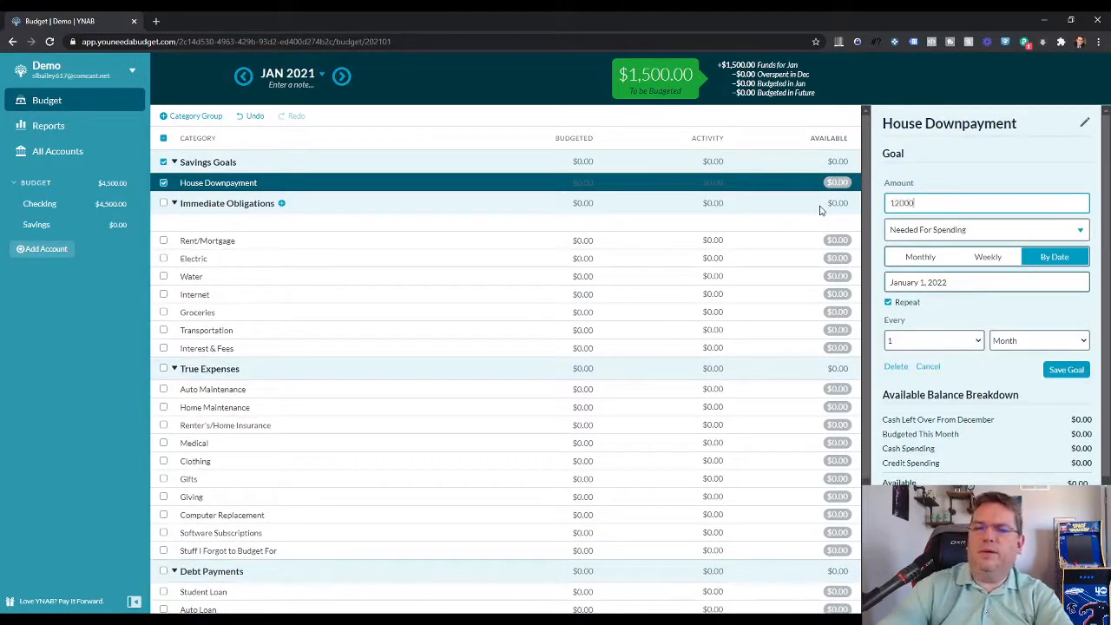
click(932, 233)
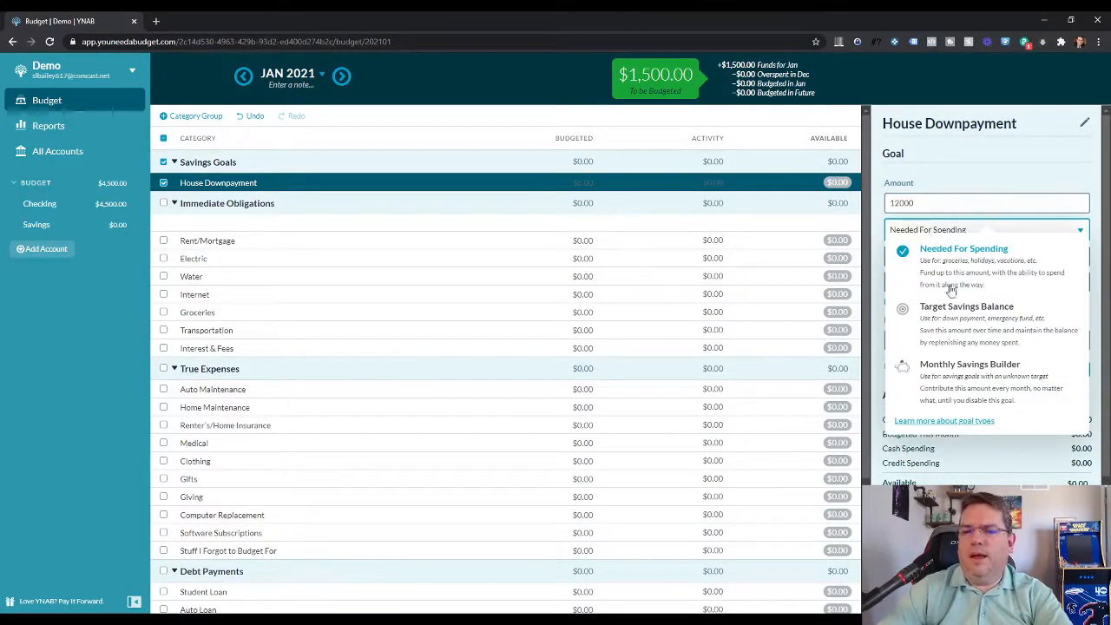
click(958, 325)
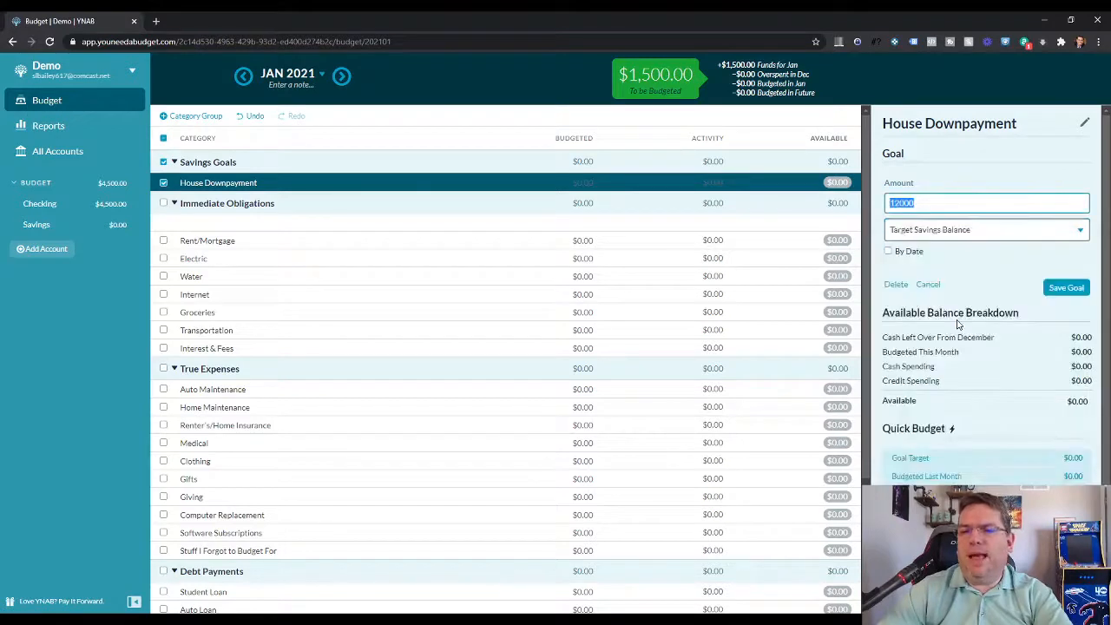
click(912, 254)
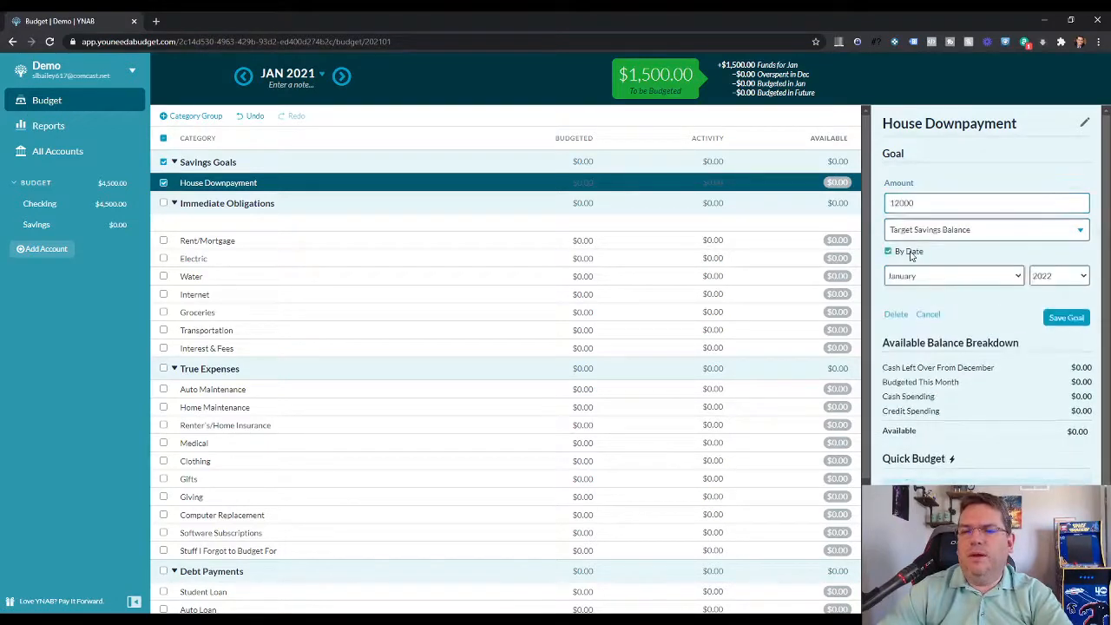
click(1063, 317)
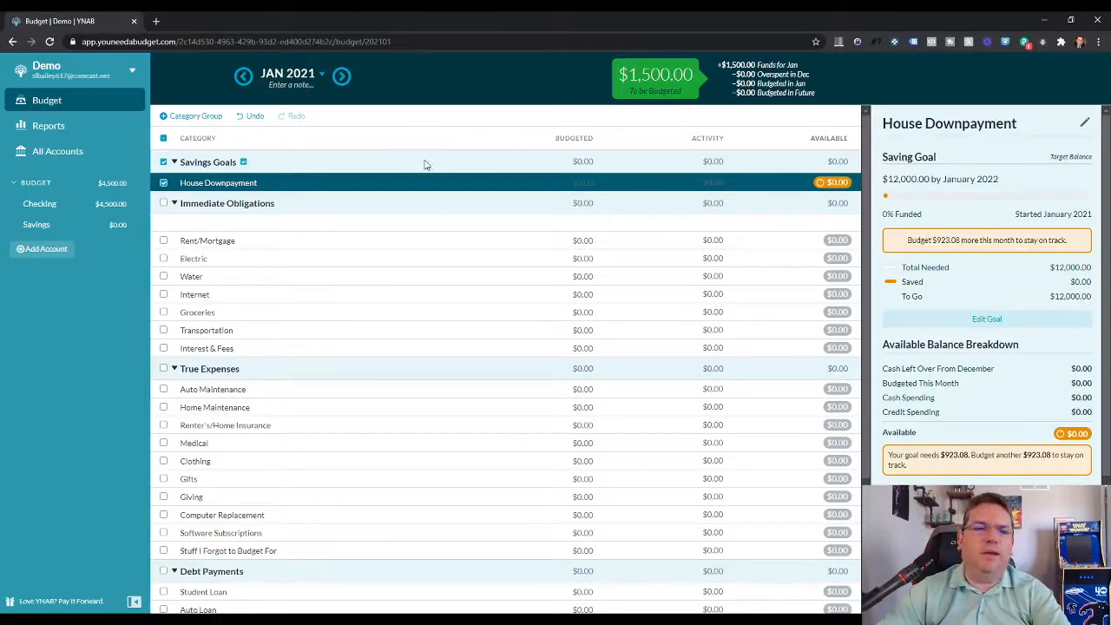
Budget 1000 to House Downpayment for January 2021.
click(636, 185)
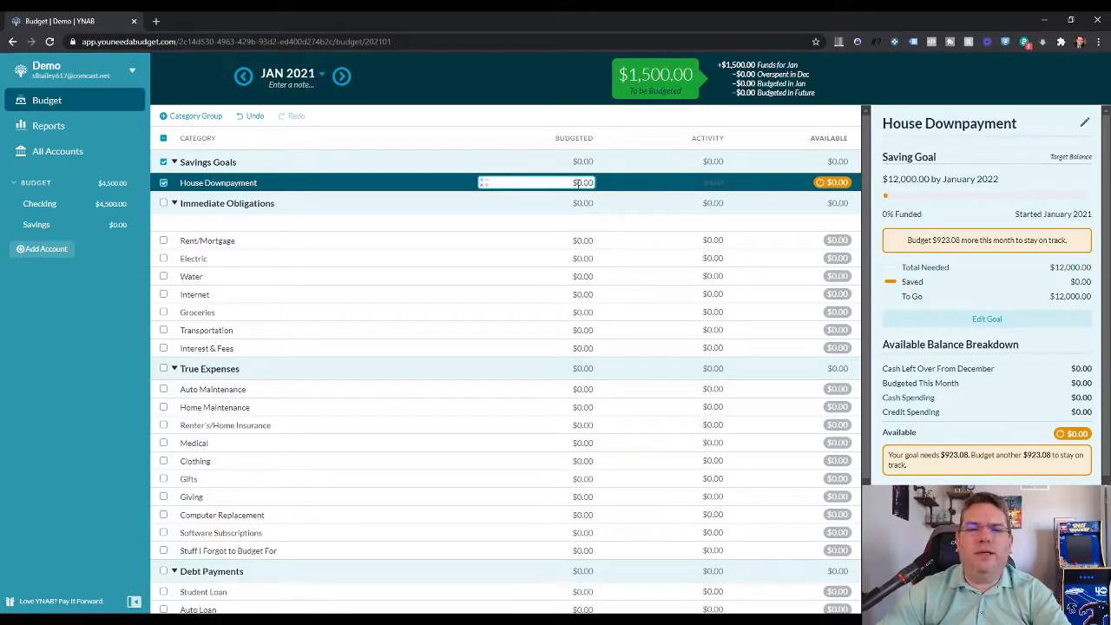
text(1000)
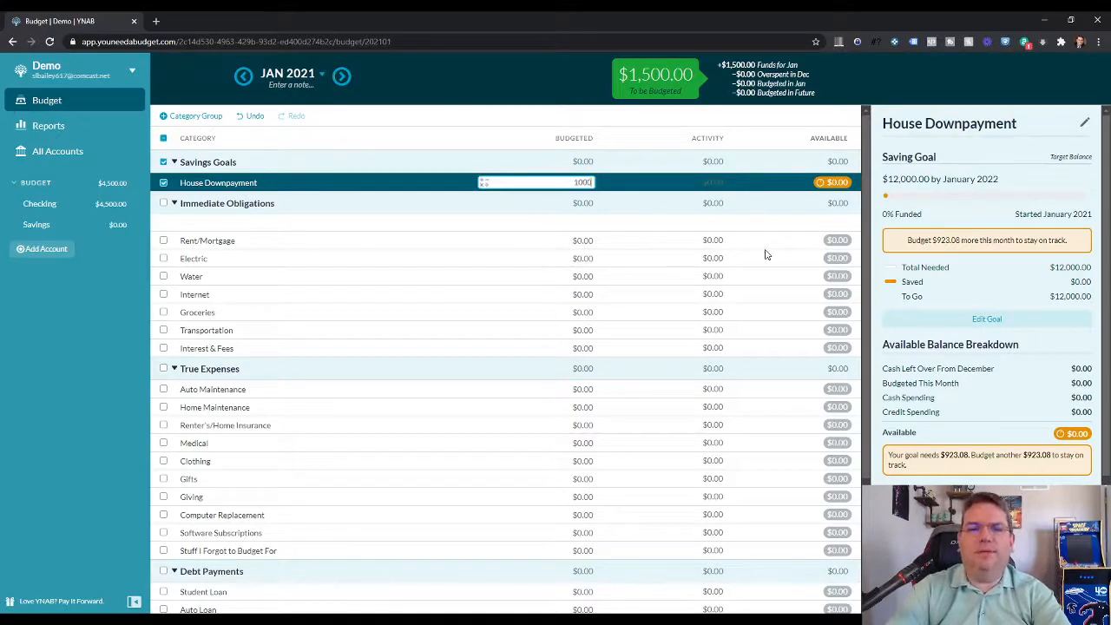
key(Return)
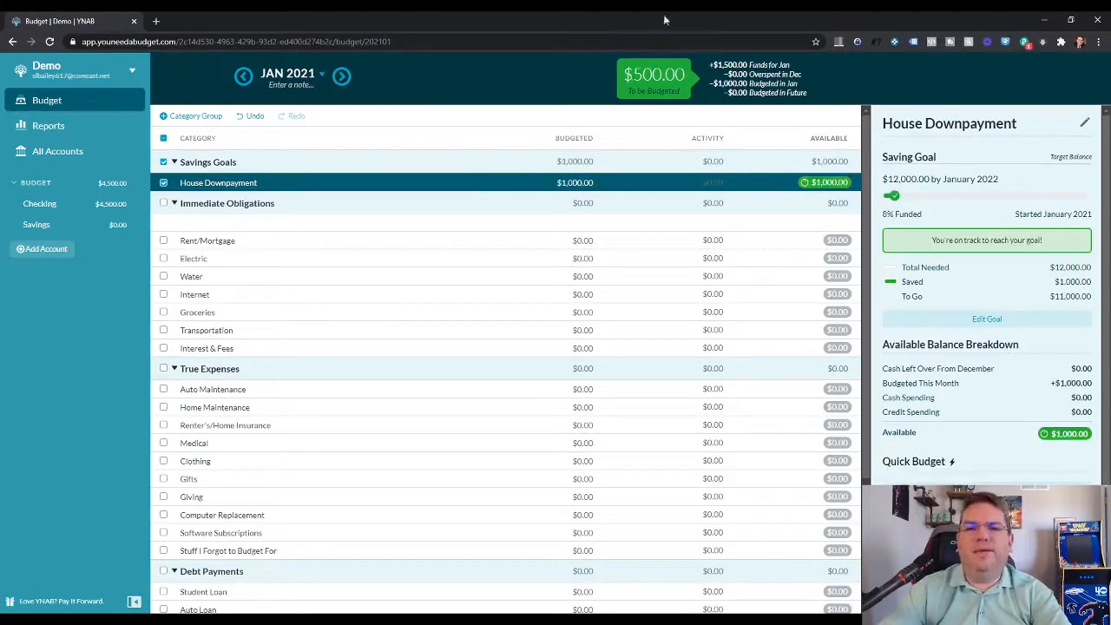
Budget 500 to the Clothing category for January 2021.
click(588, 461)
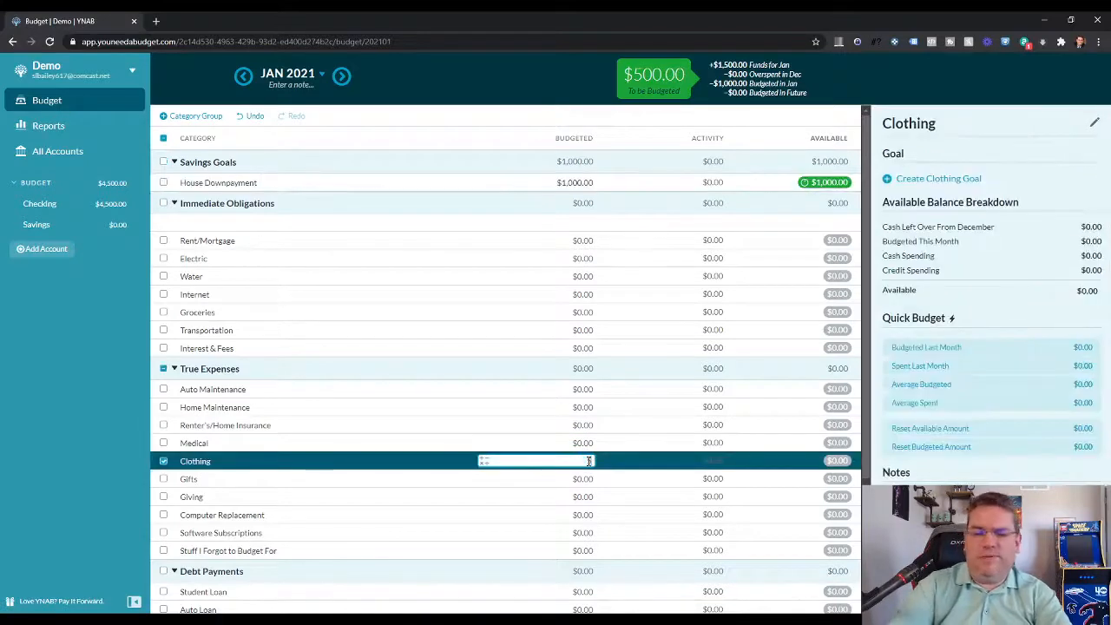
text(500)
key(Return)
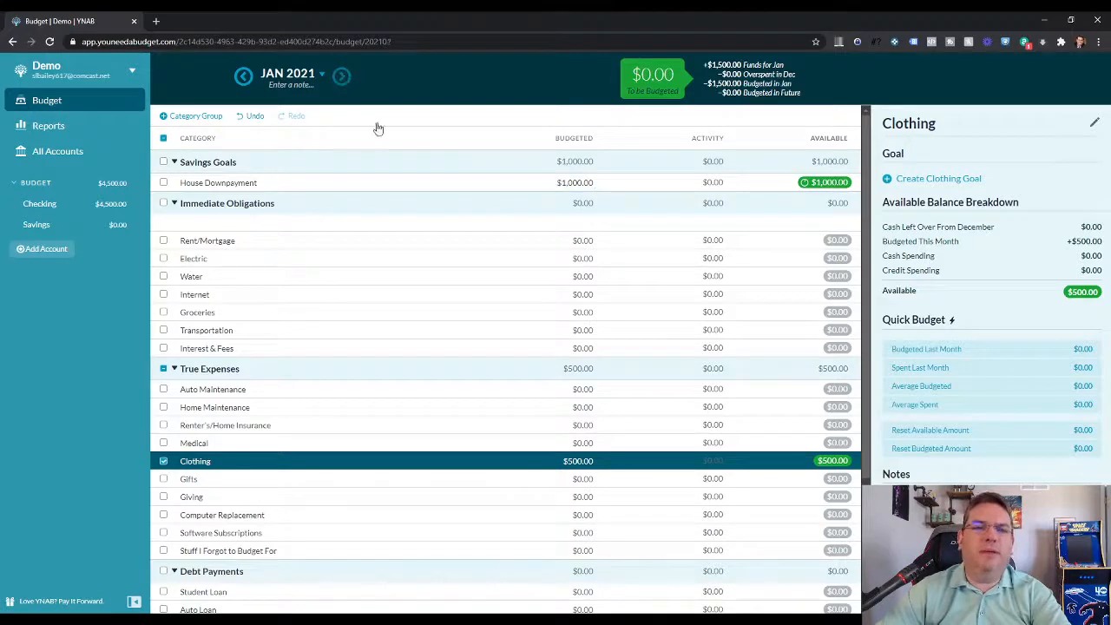
In the February 2021 budget, assign 1000 to House Downpayment.
click(584, 182)
text(1,00)
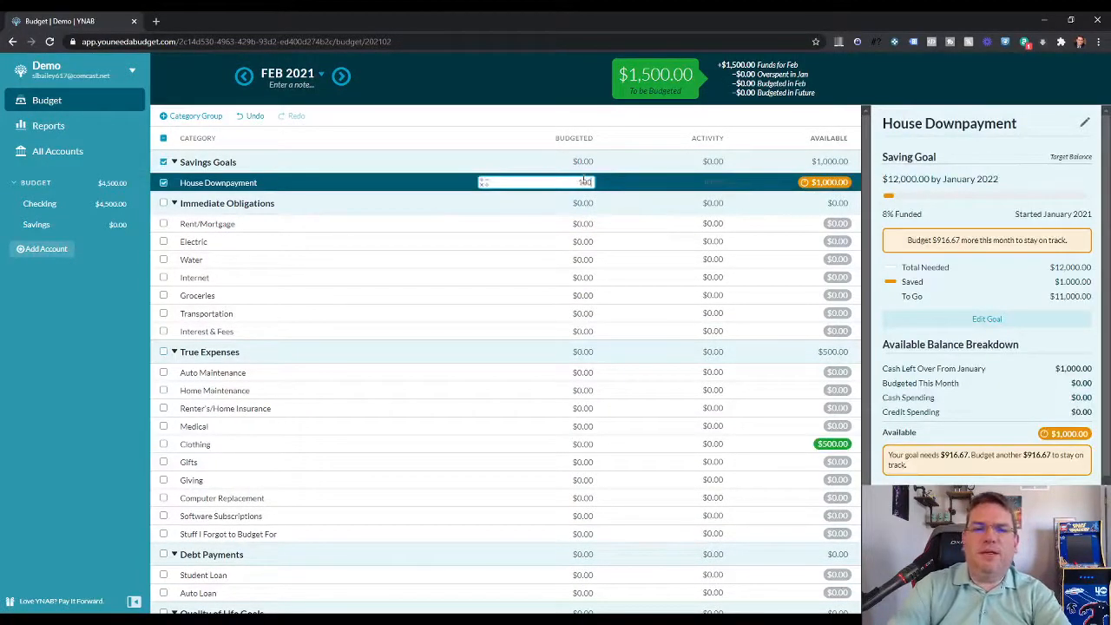
text(0)
key(Return)
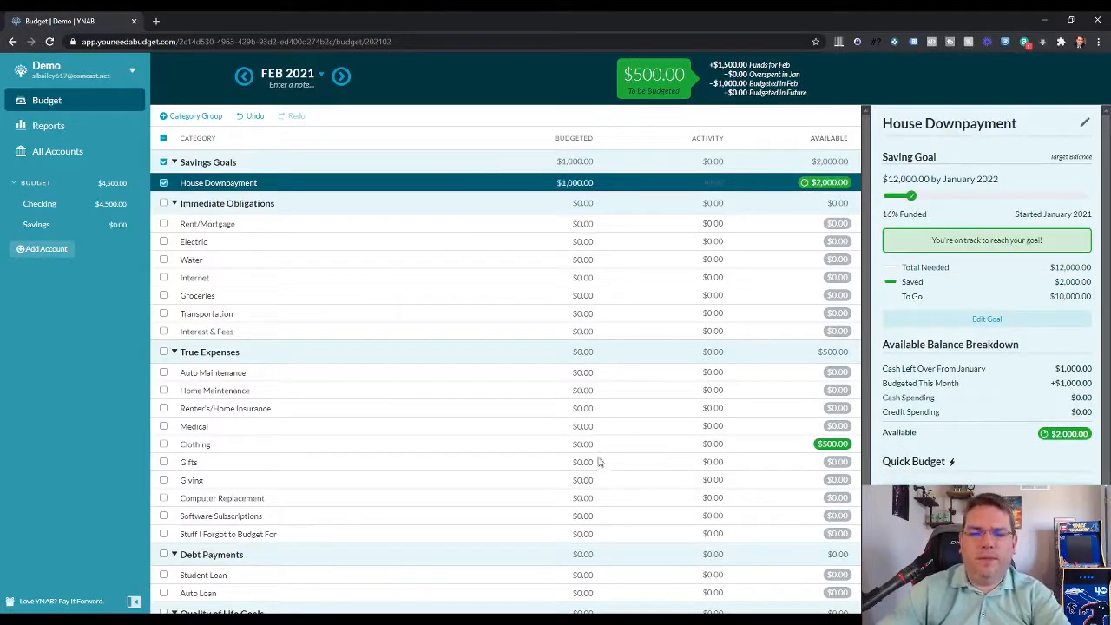
Budget 500 to the Clothing category for February 2021.
click(586, 446)
text(5000)
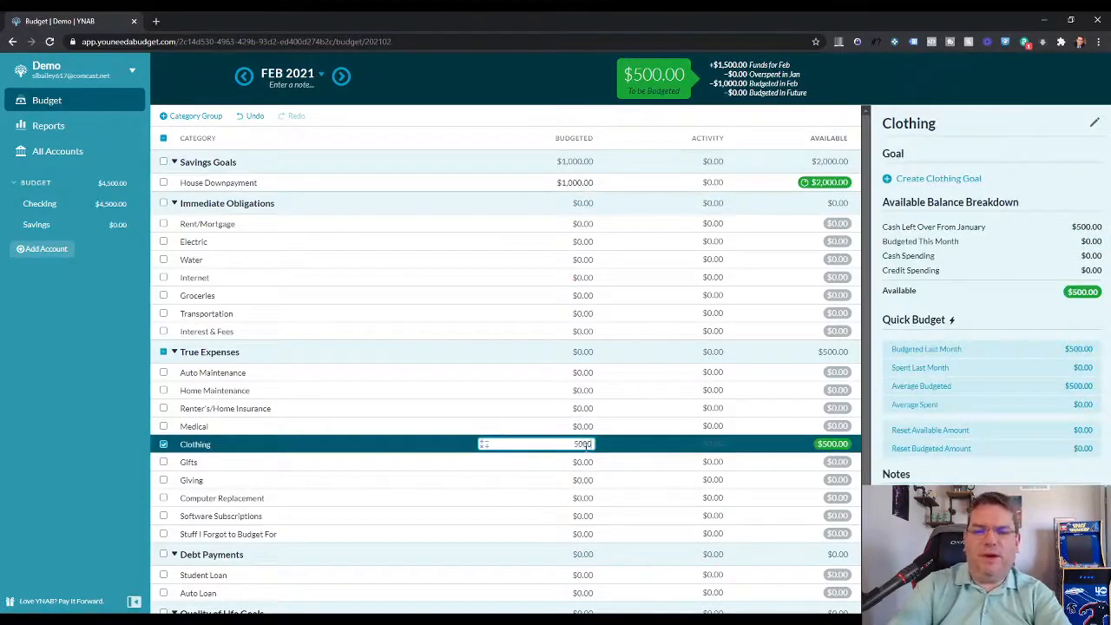
key(Return)
click(587, 444)
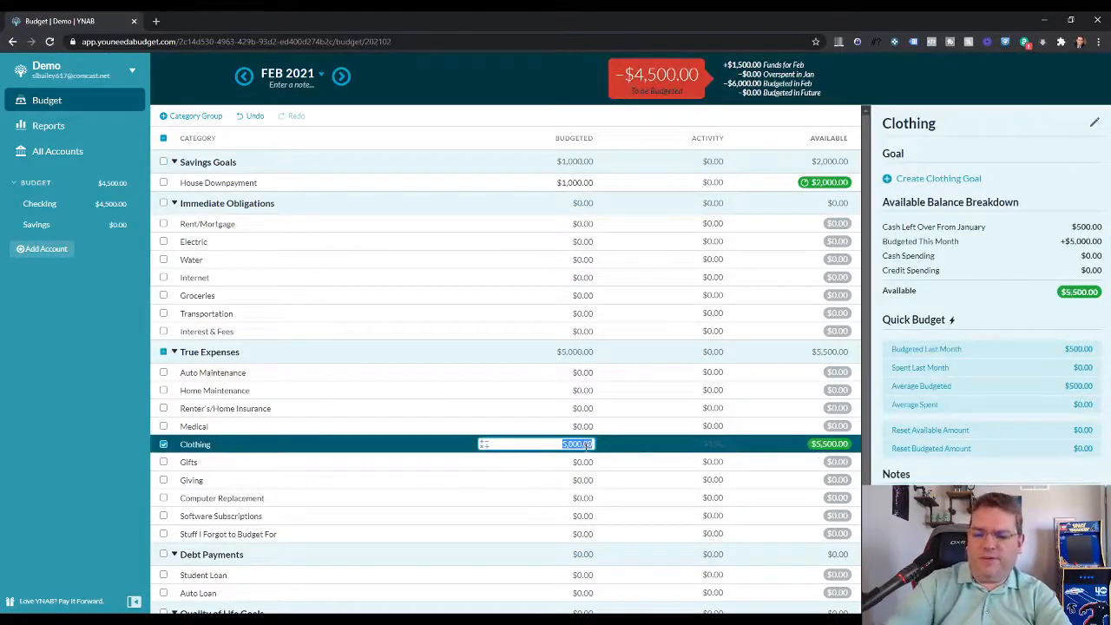
text(500)
key(Return)
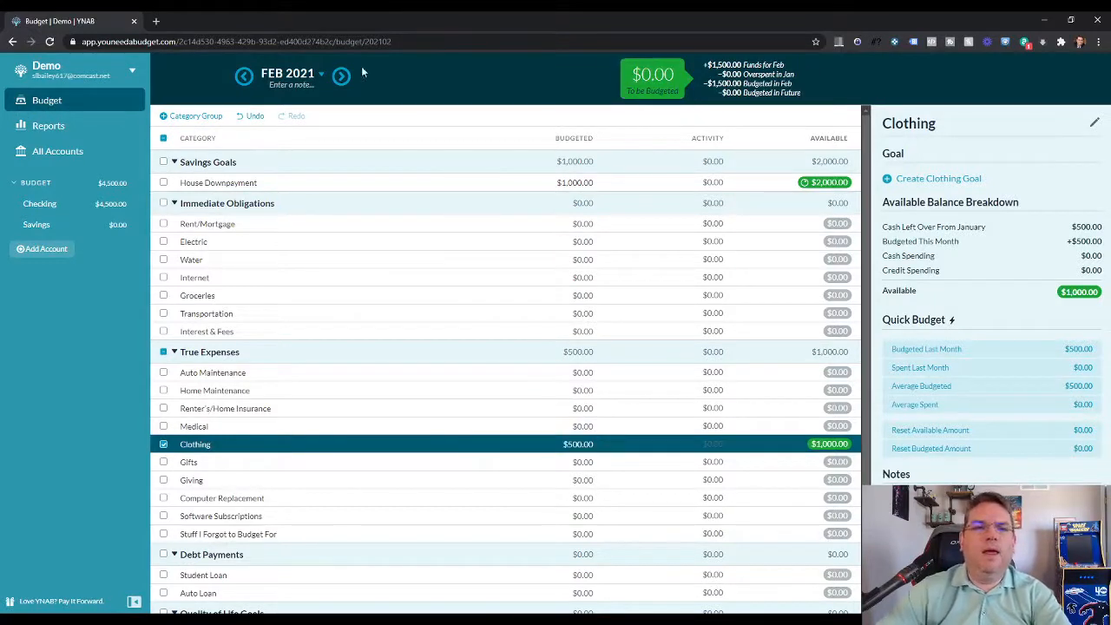
Go to the March 2021 budget and assign 1000 to House Downpayment.
click(341, 75)
click(569, 183)
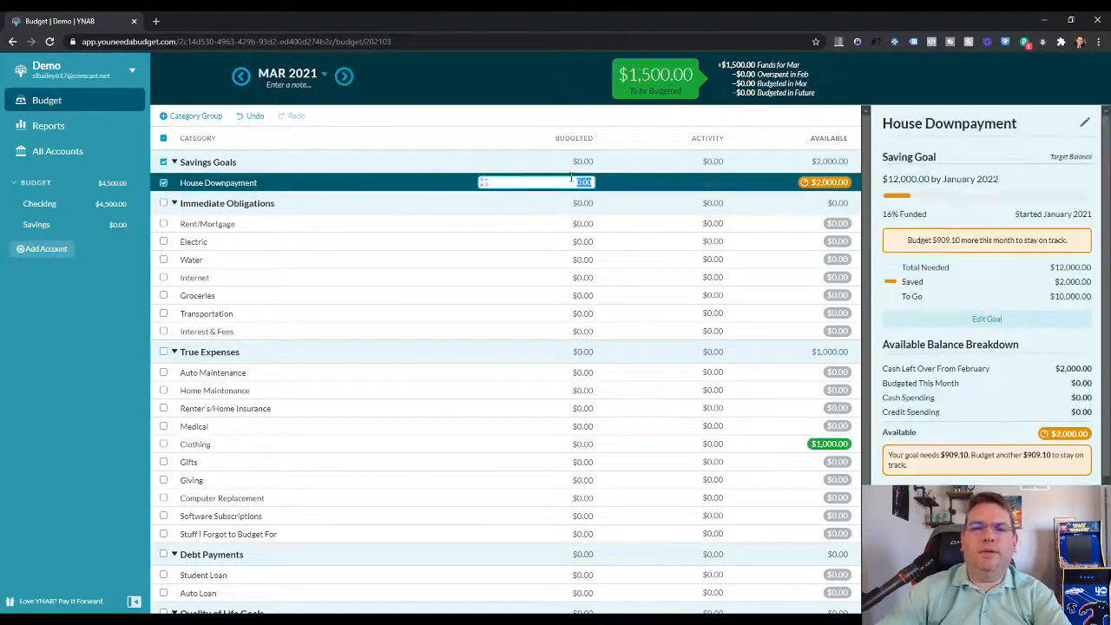
text(1000)
key(Return)
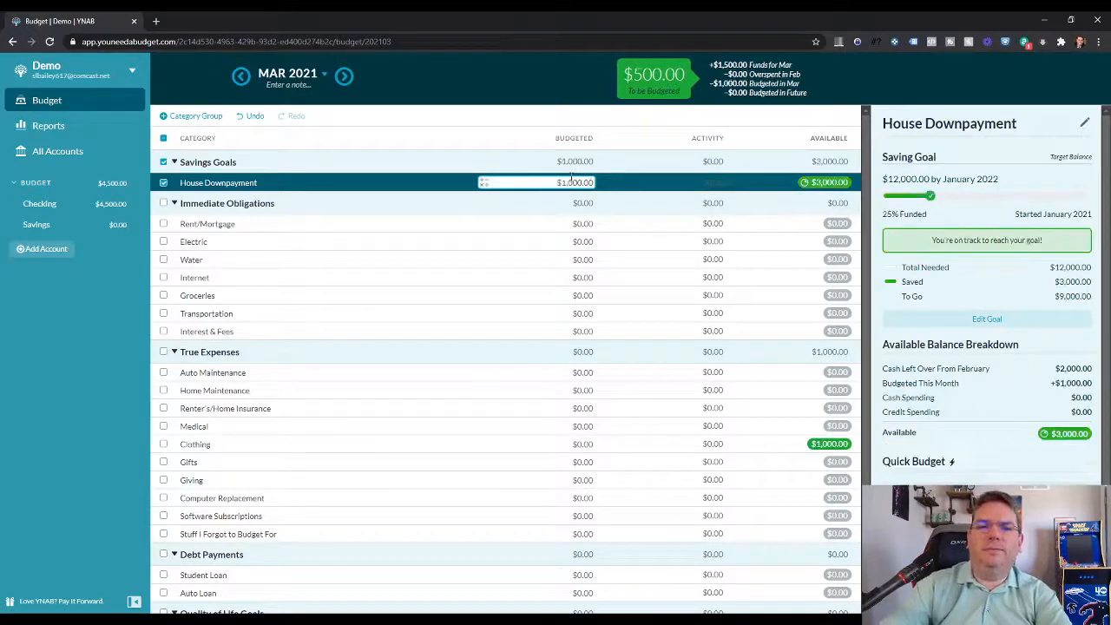
Budget 500 to the Clothing category for March 2021.
click(585, 461)
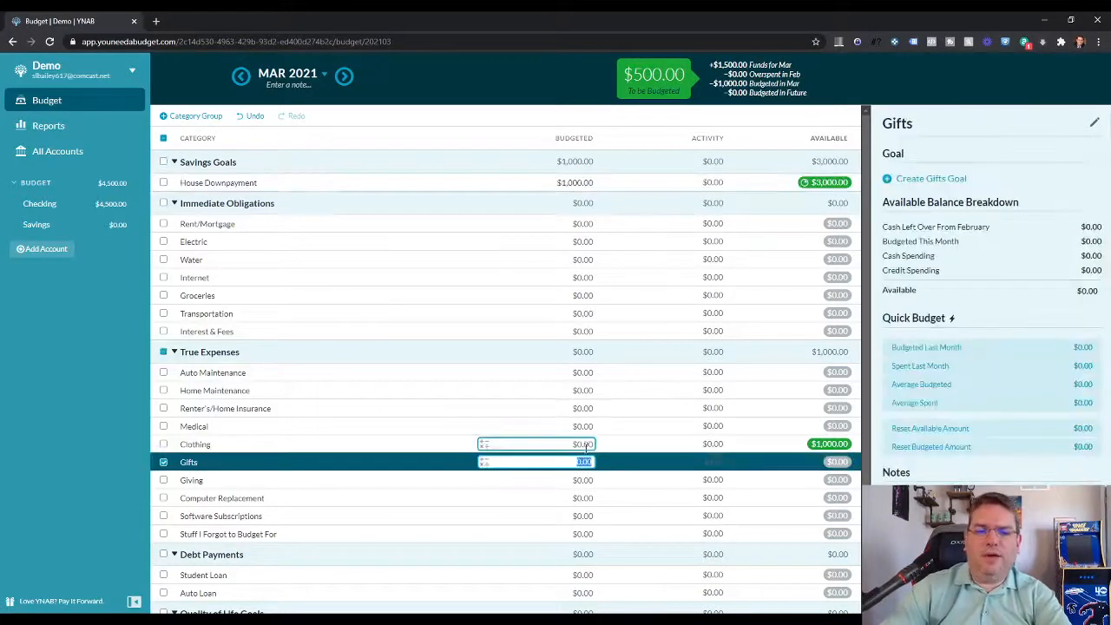
click(584, 445)
text(500)
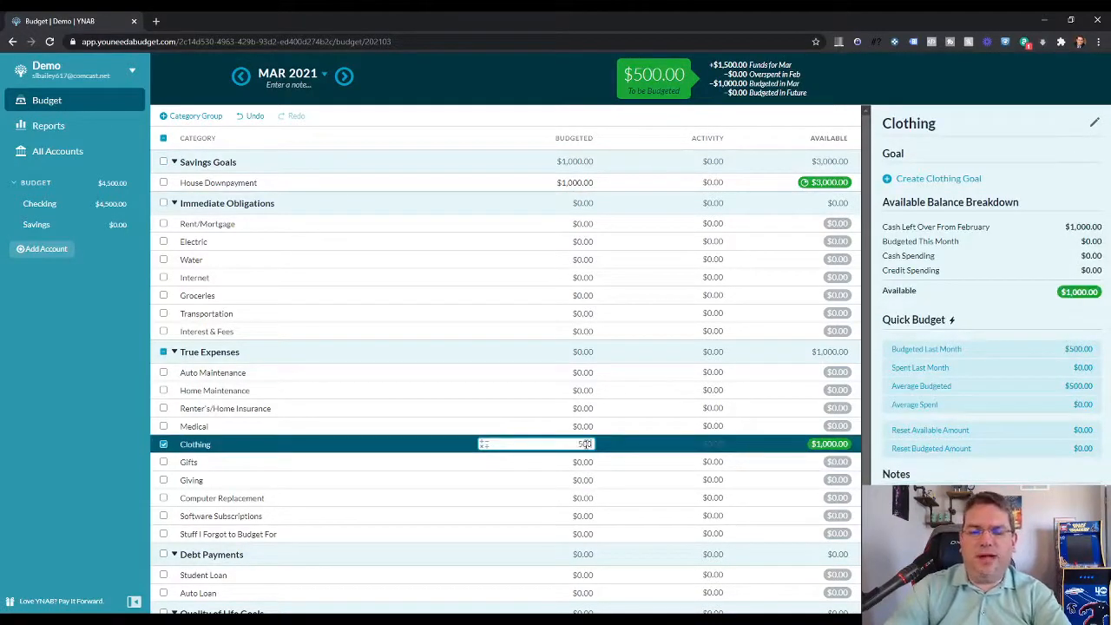
key(Return)
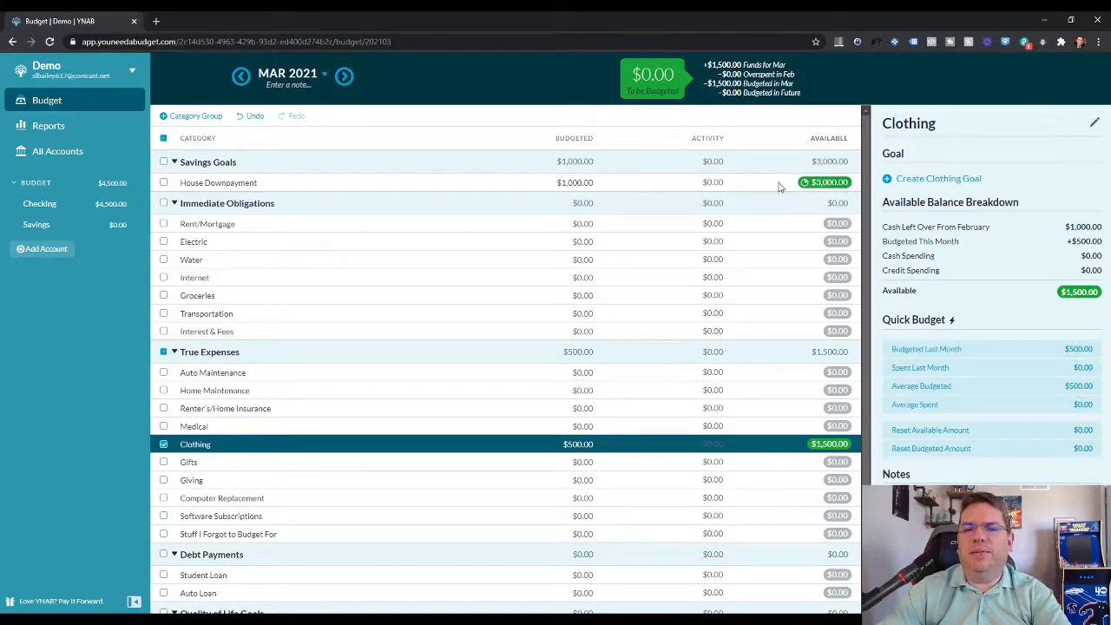
In the Checking account, add and save a transfer to Savings dated 03/02/2021 with an outflow of 3000.
click(777, 183)
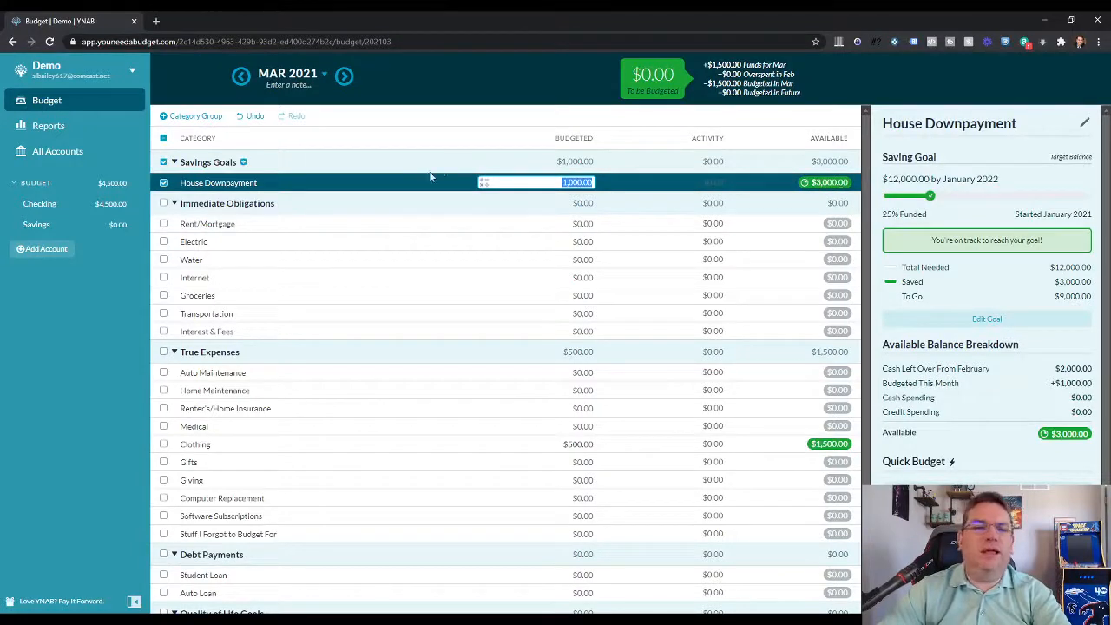
click(56, 206)
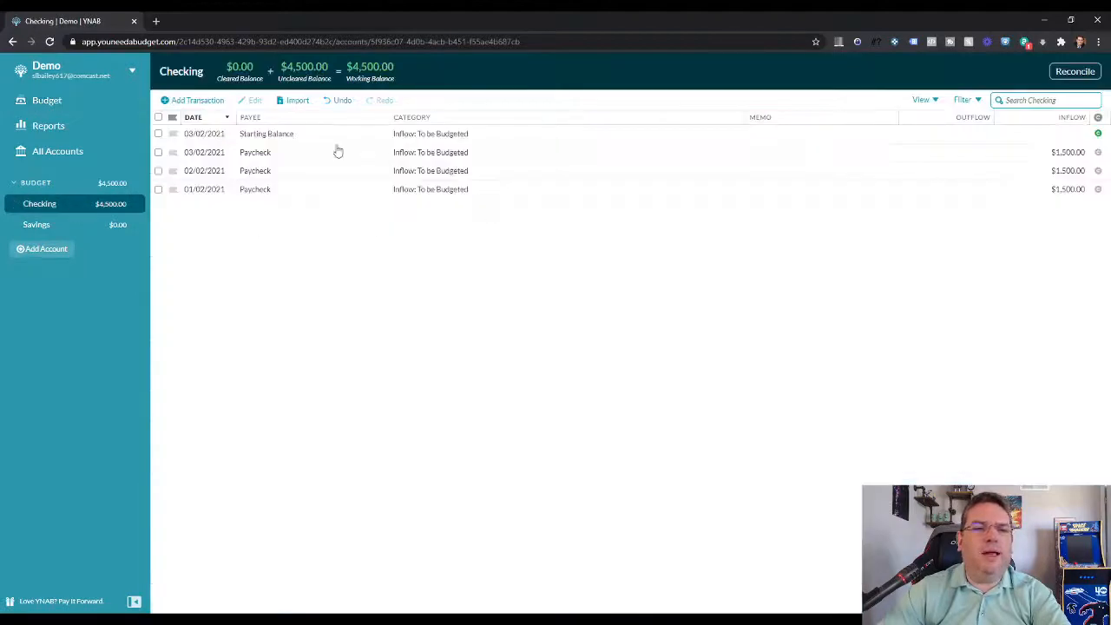
click(195, 101)
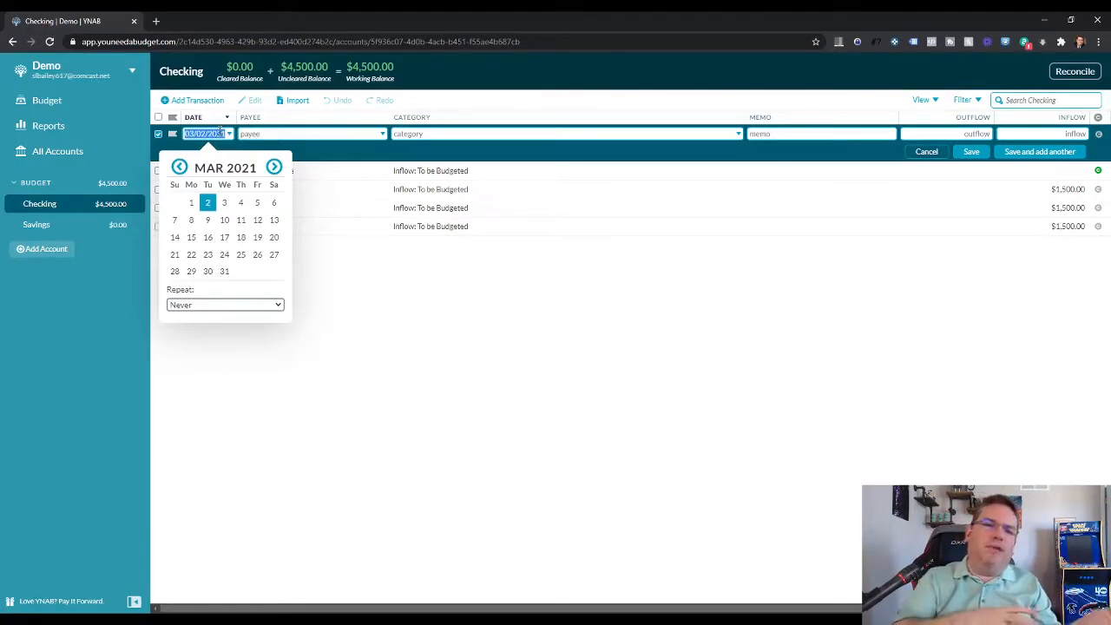
click(290, 134)
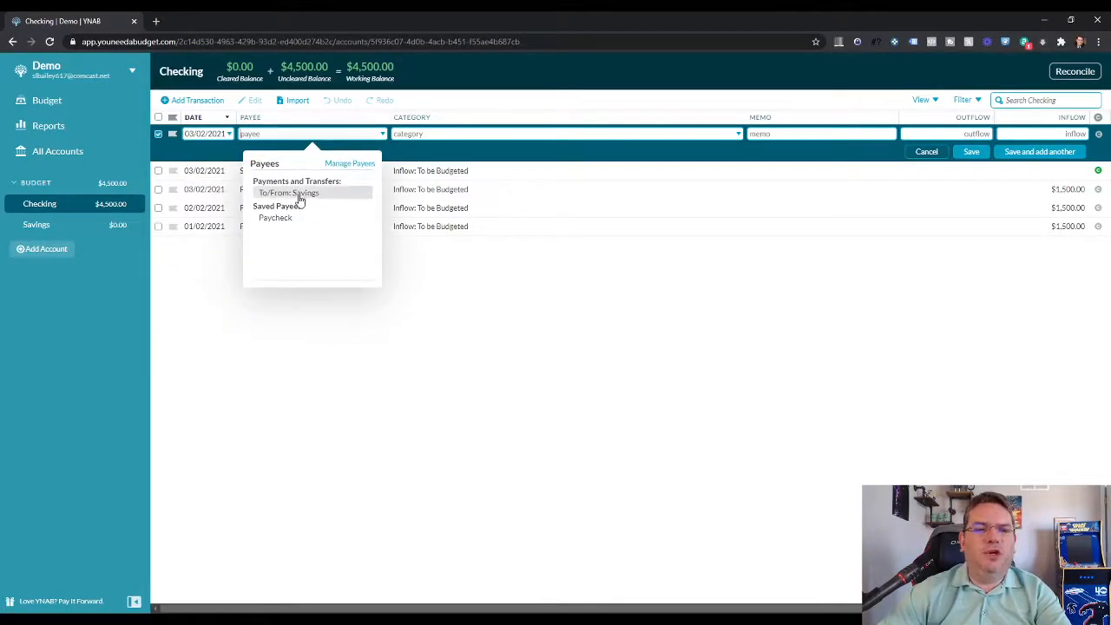
click(300, 193)
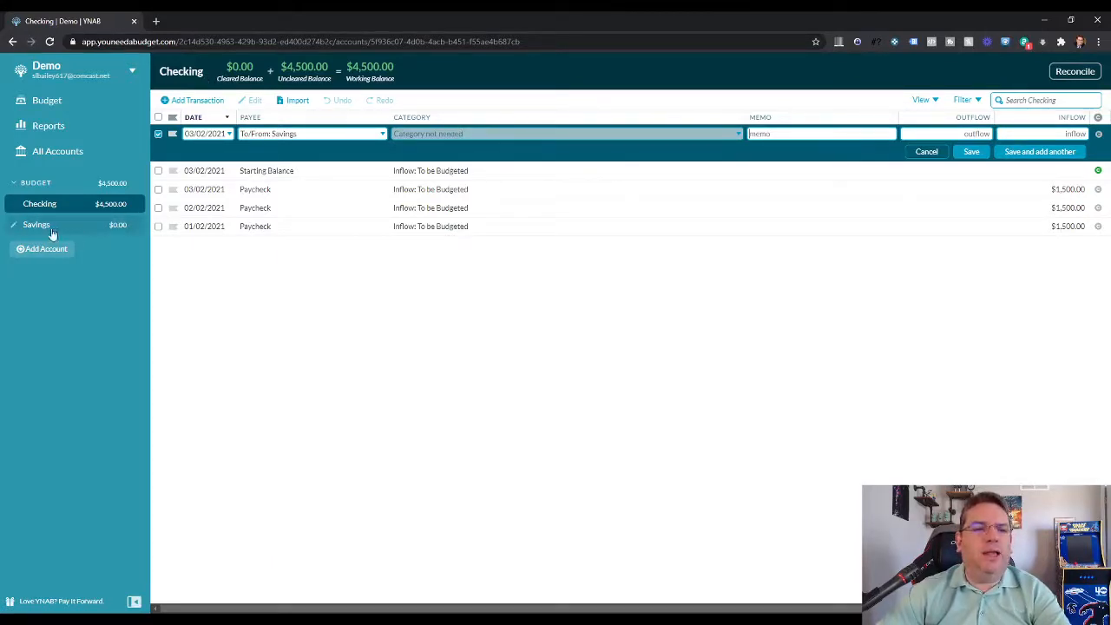
click(972, 133)
text(3000)
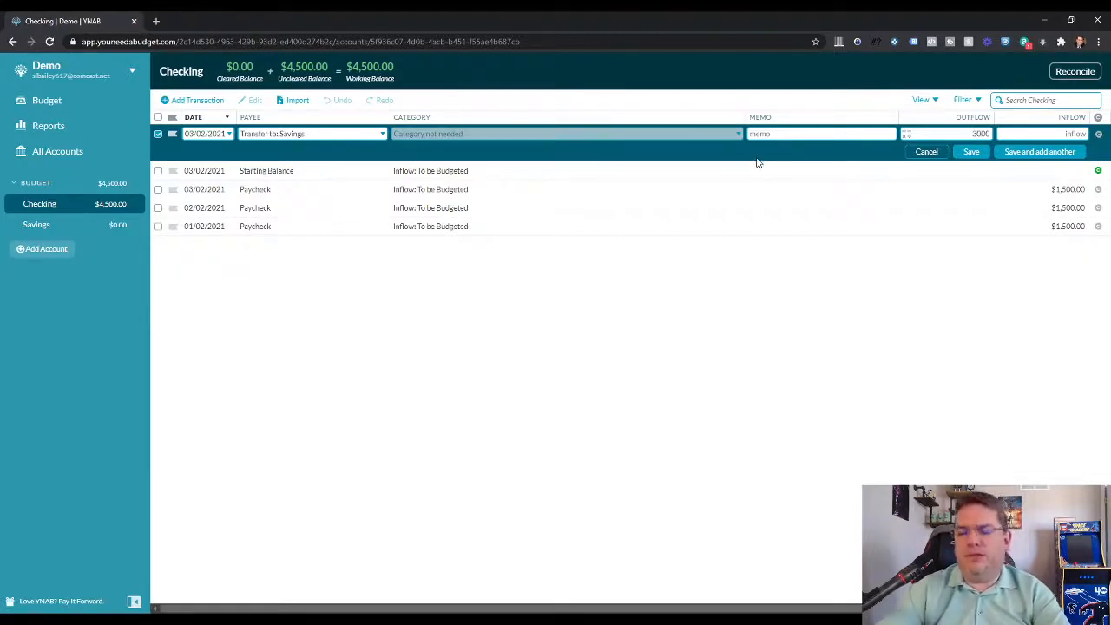
click(973, 152)
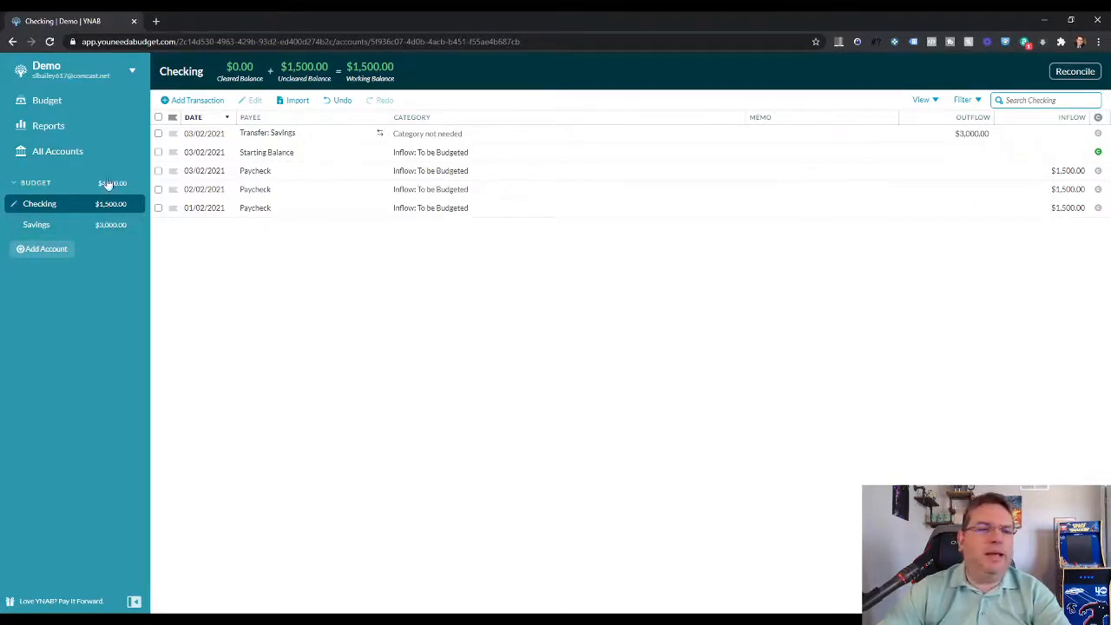
Review the category balances in the March 2021 budget and reopen the Checking account.
click(47, 100)
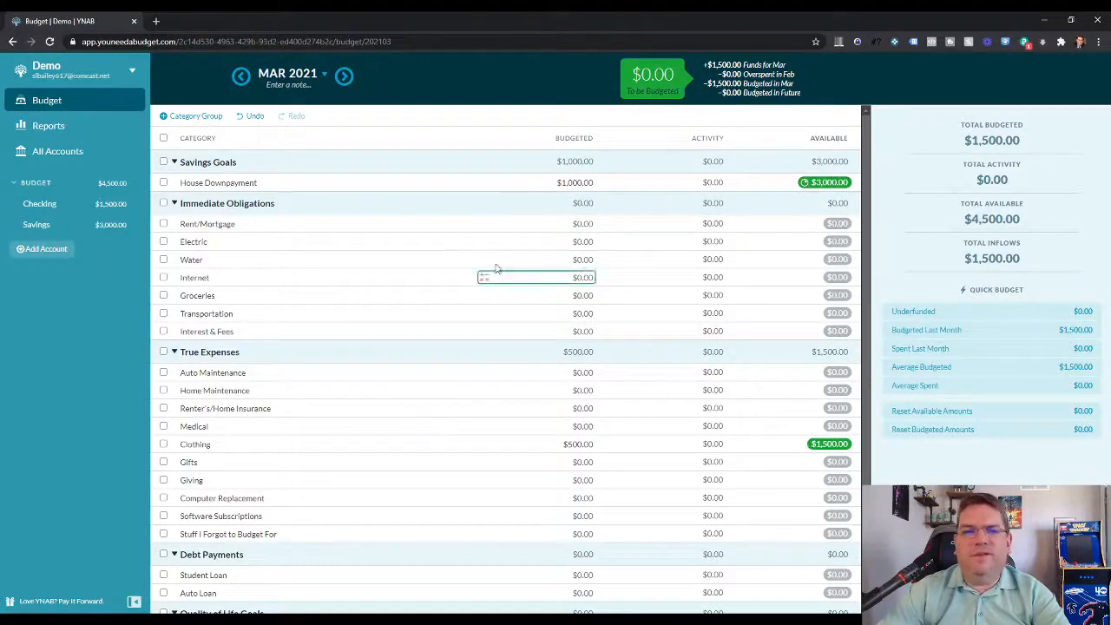
click(52, 211)
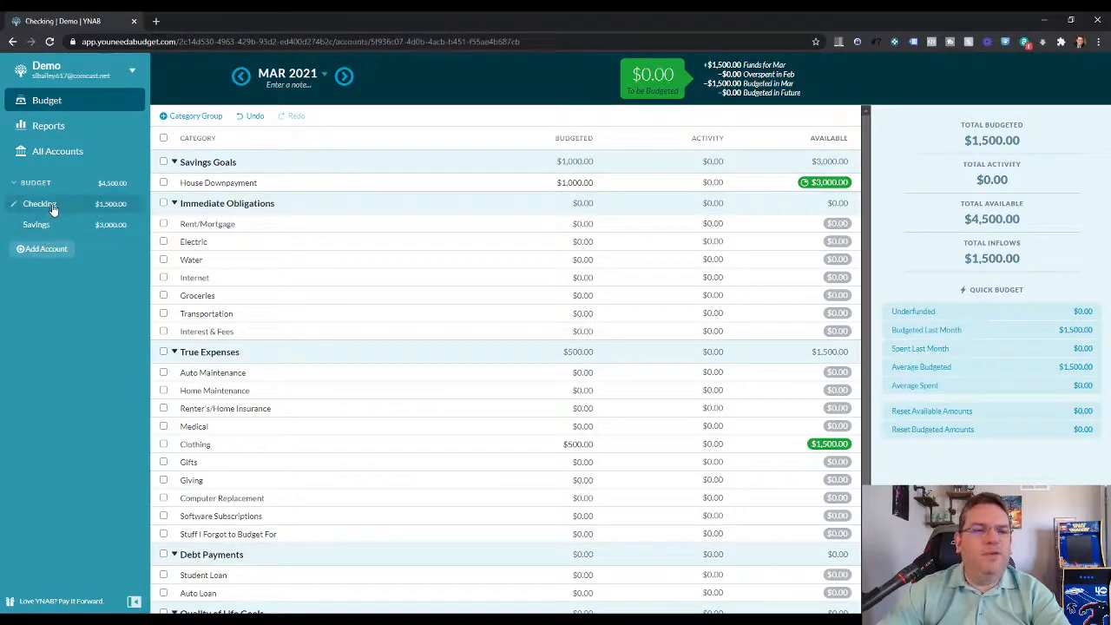